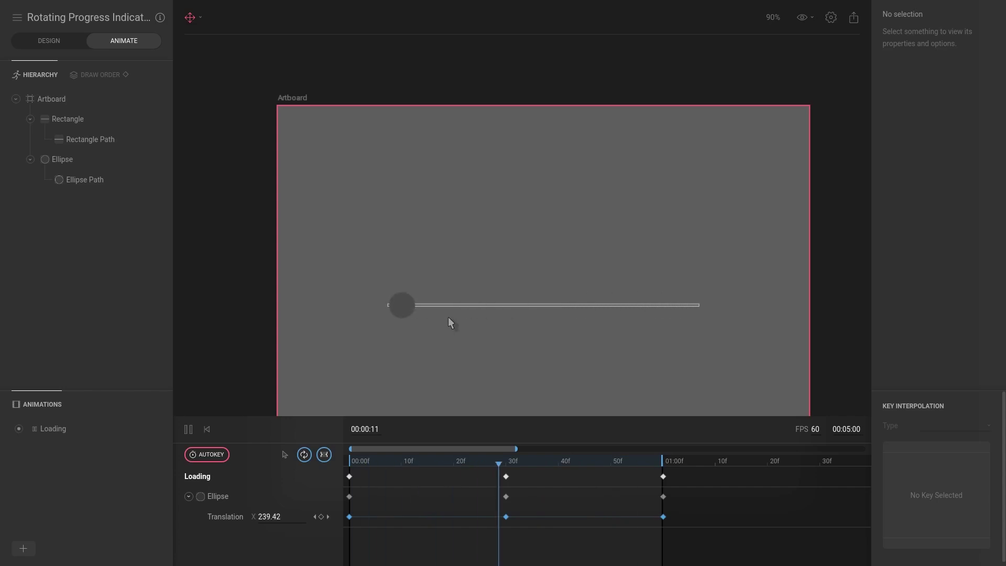
Stop the Loading animation preview with the ball near the line's right end.
key(space)
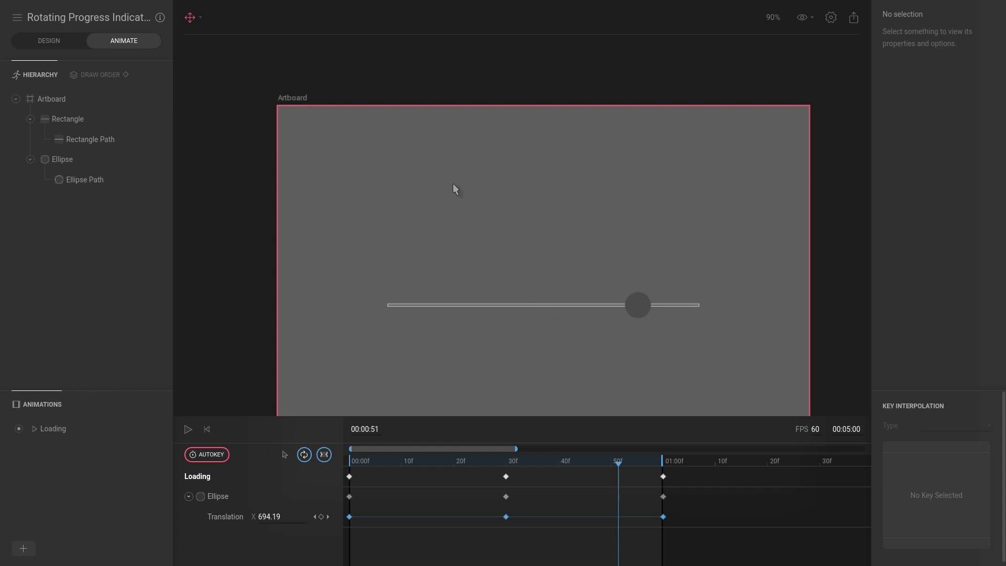
In Design, marquee-select the Rectangle and Ellipse and group them with Ctrl+G.
click(49, 40)
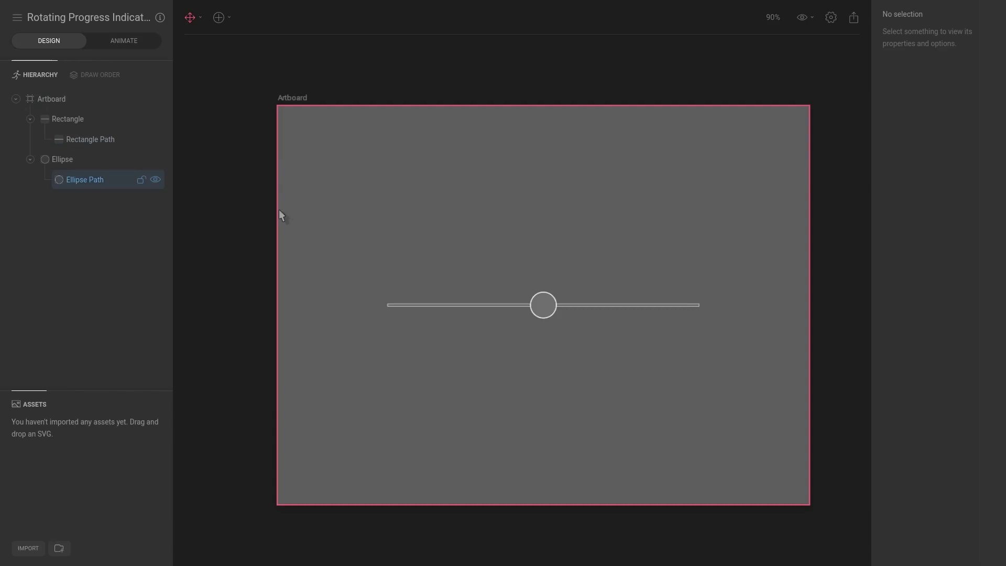
drag(347, 233, 716, 436)
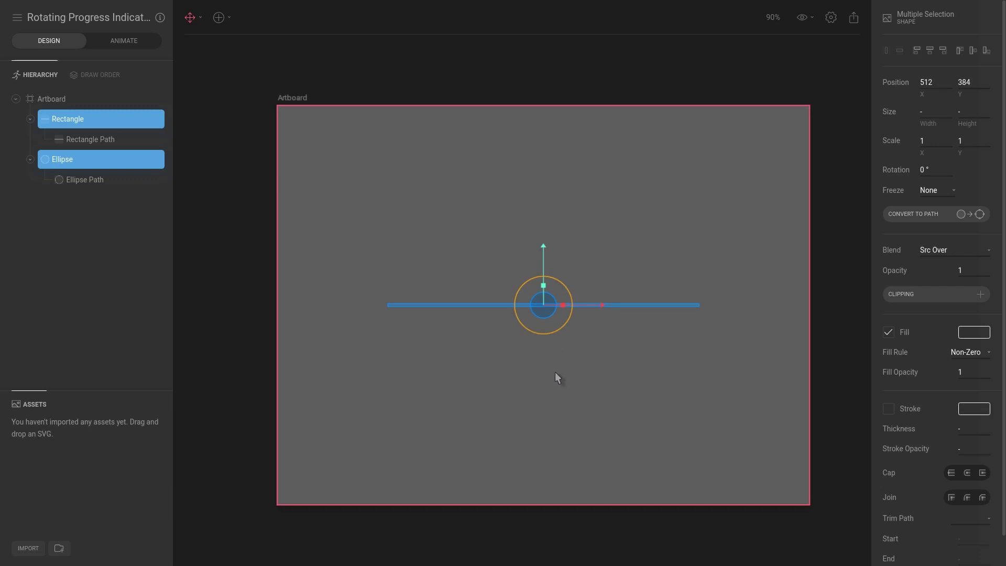
key(ctrl+g)
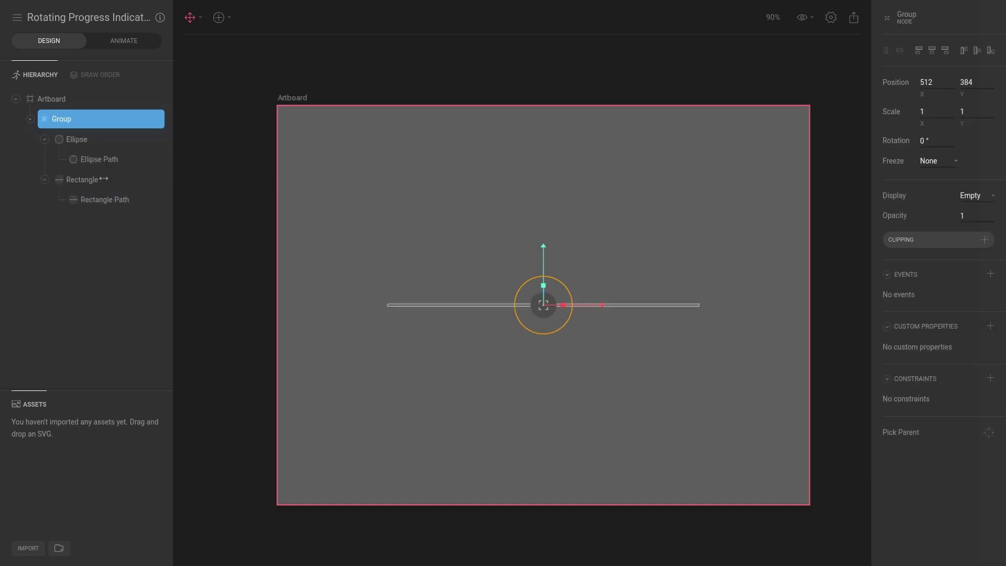
Check the Ellipse and Rectangle inside the new group, then select the Group.
click(77, 142)
click(81, 179)
click(80, 143)
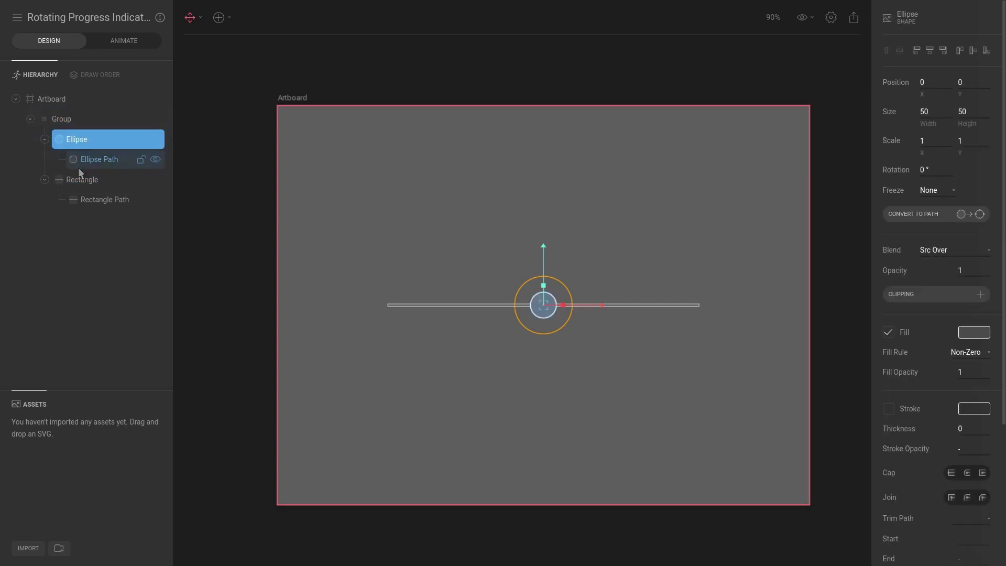
click(77, 174)
click(68, 140)
click(59, 121)
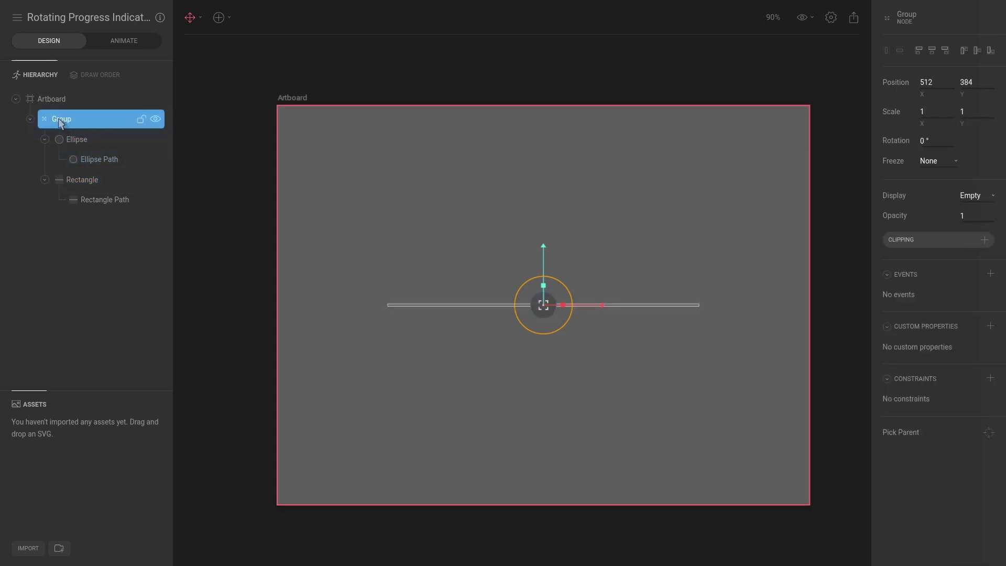
click(222, 17)
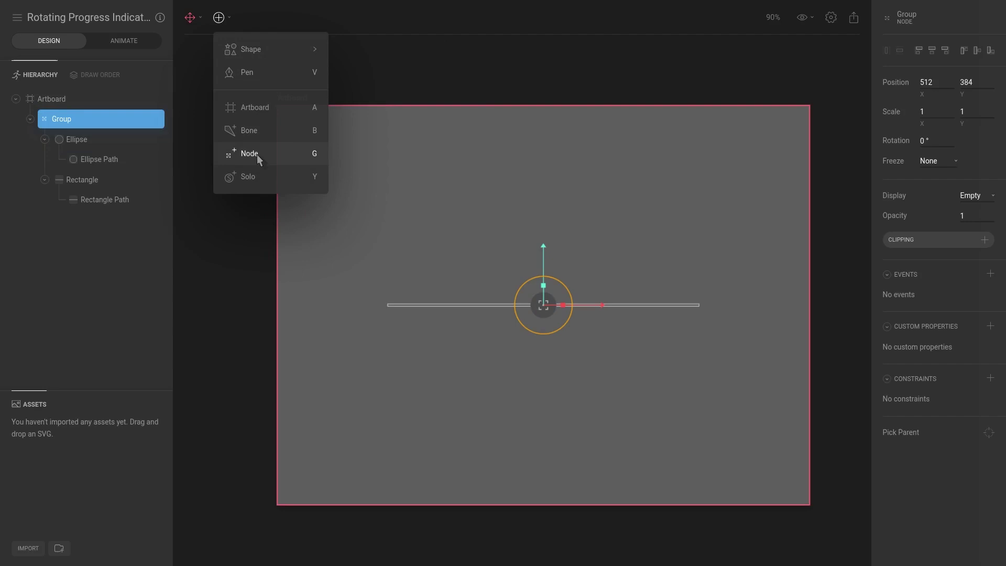
Undo and adjust moves until the Group sits at 313.11, 152.89 with the ellipse at 0, 0.
key(Escape)
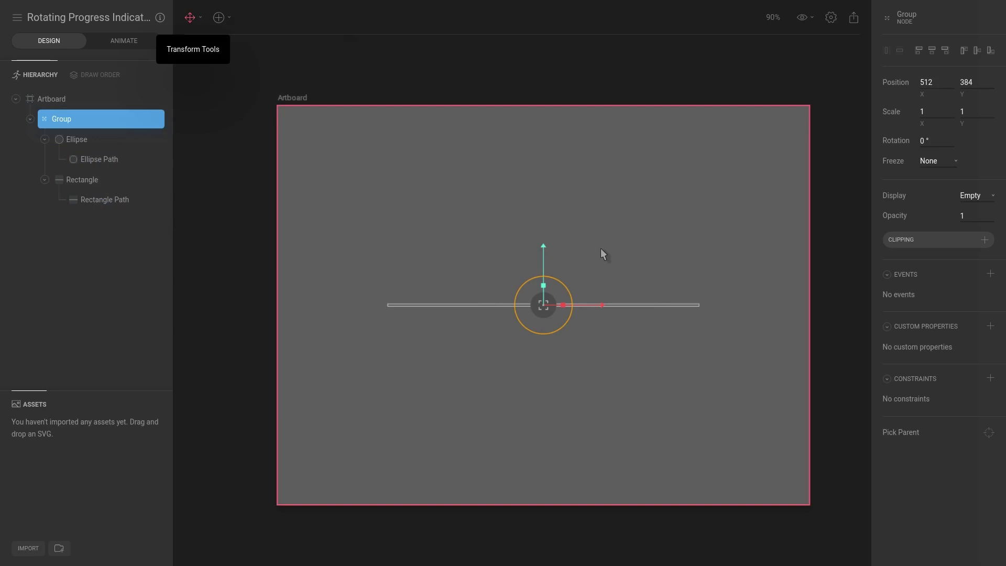
key(ctrl+z)
key(ctrl+z)
key(ctrl+z)
key(ctrl+z)
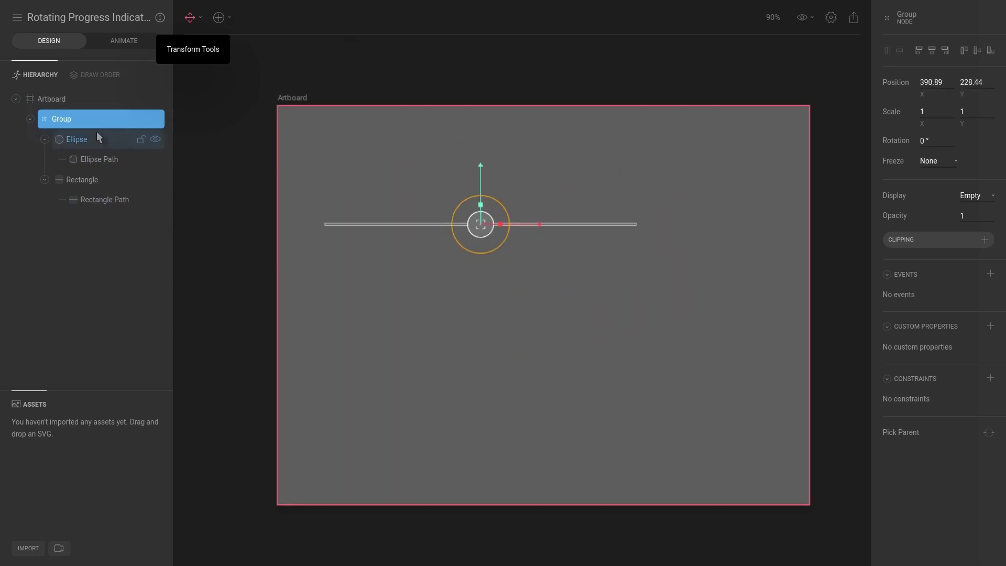
key(ctrl+z)
key(ctrl+z)
key(ctrl+z)
key(ctrl+z)
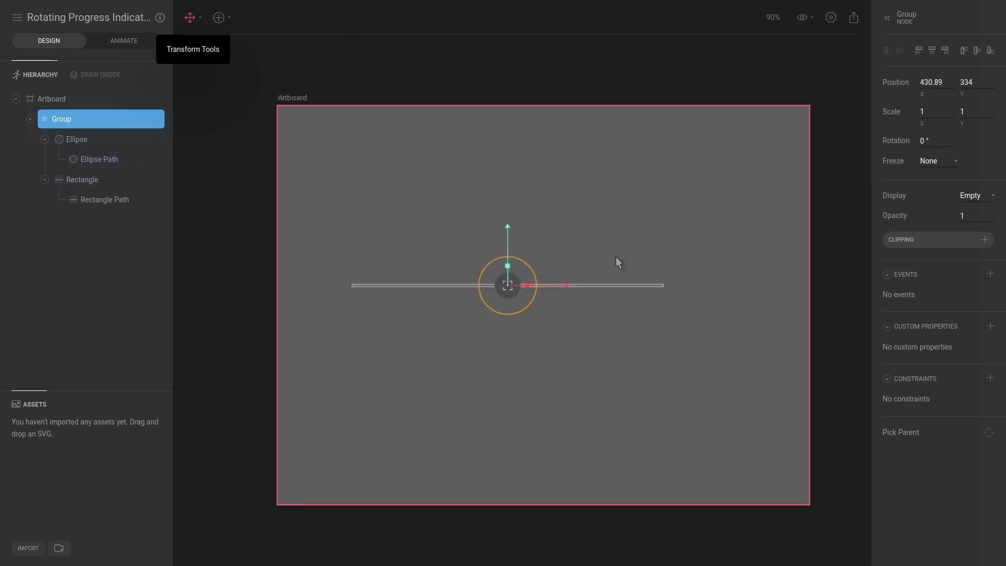
click(101, 141)
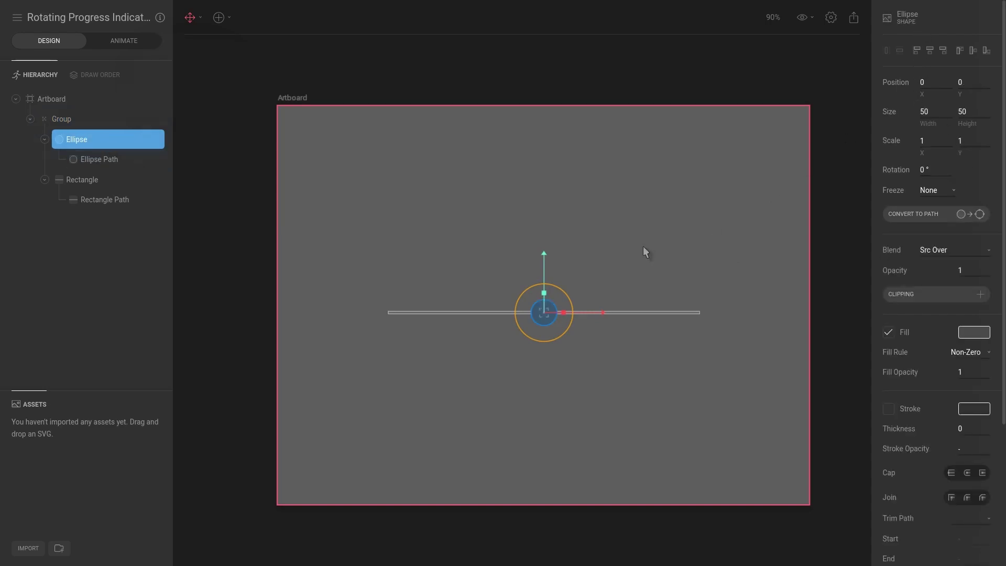
drag(621, 236, 552, 194)
click(115, 122)
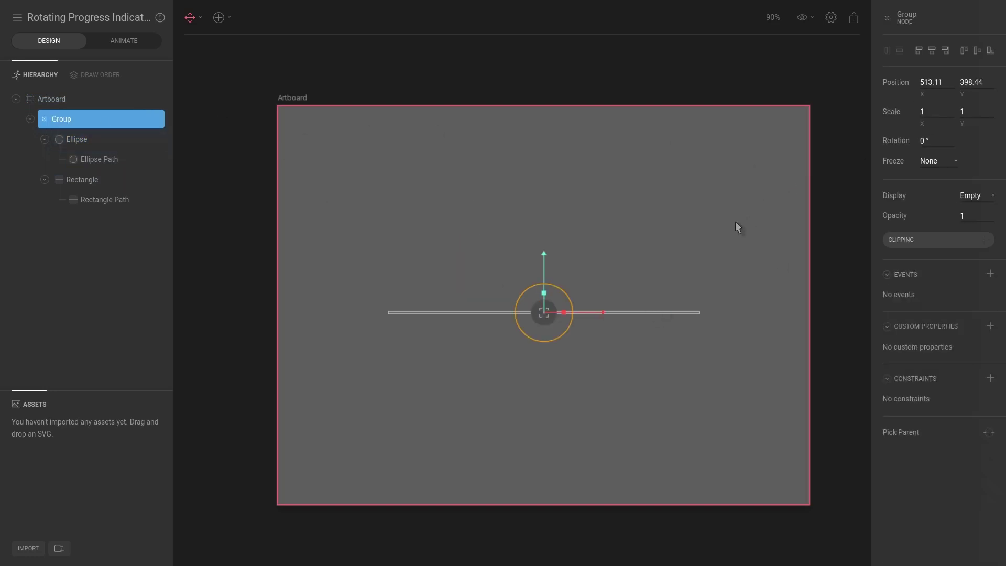
key(ctrl+z)
key(ctrl+z)
key(ctrl+z)
key(ctrl+z)
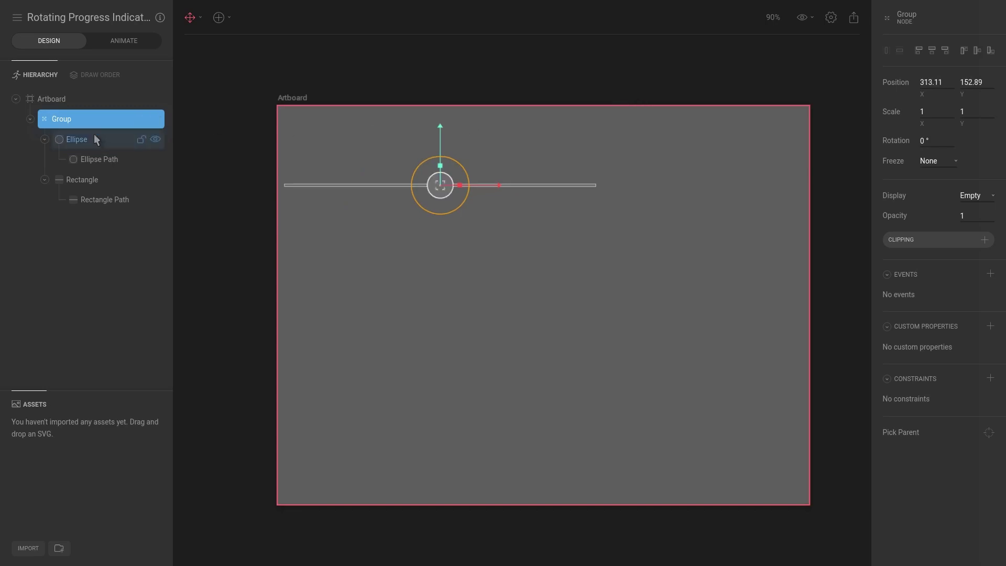
click(96, 139)
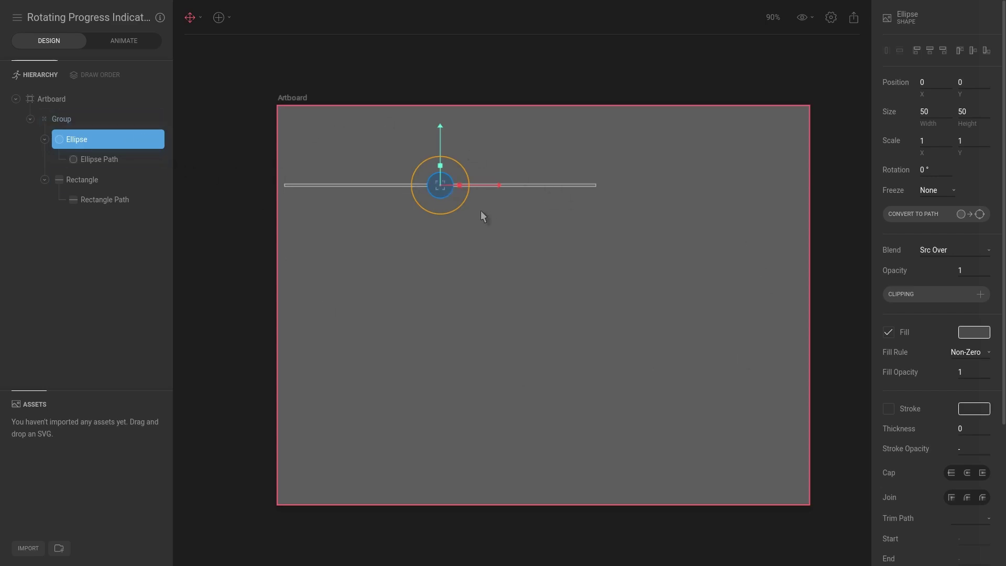
Centre the Group horizontally and vertically on the artboard at 512, 384.
click(123, 40)
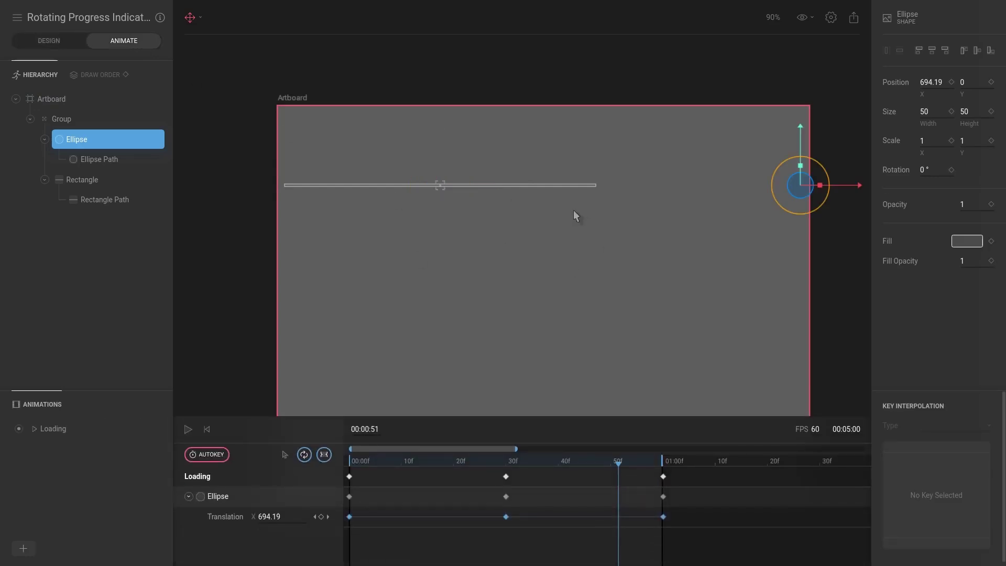
click(46, 40)
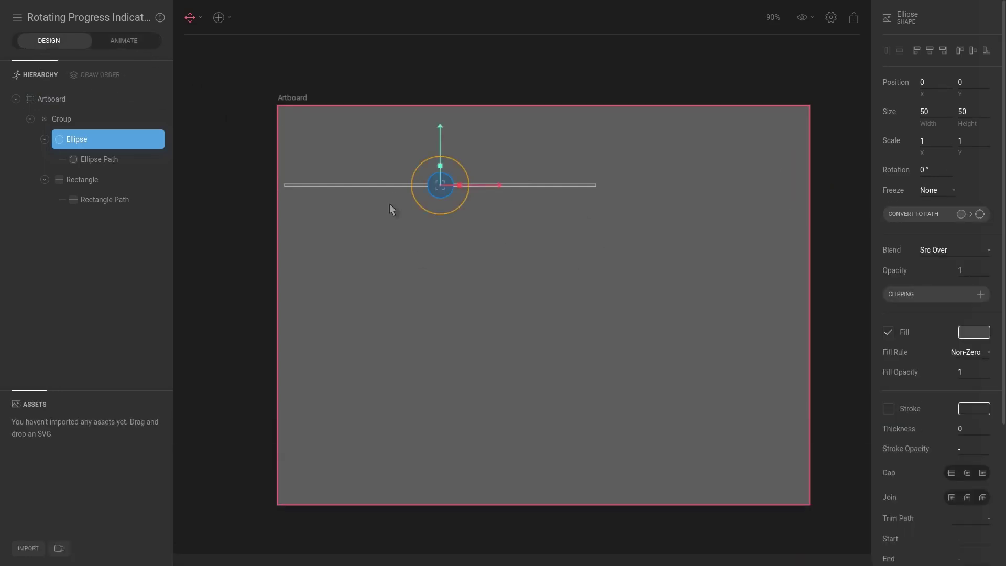
click(97, 120)
click(932, 52)
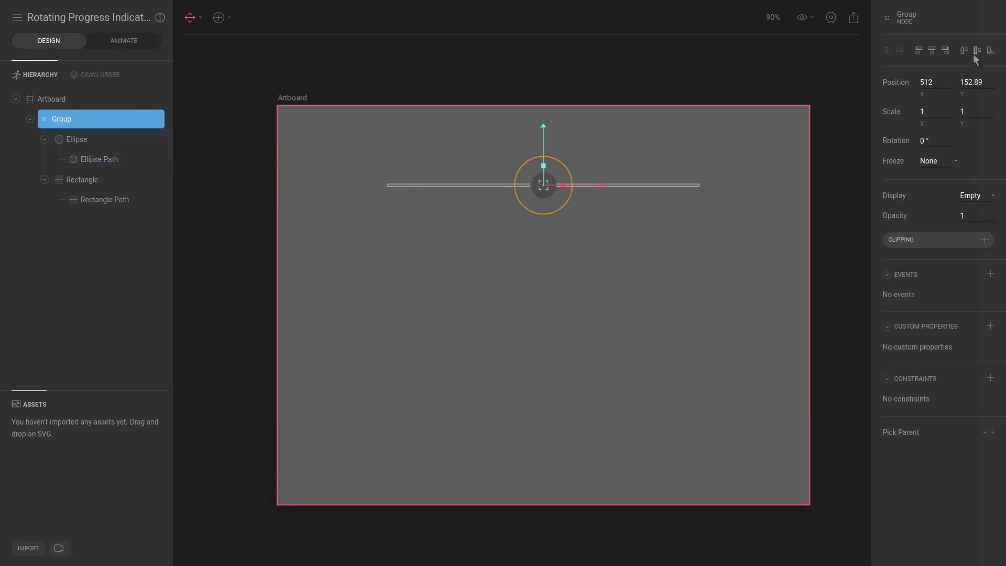
click(976, 50)
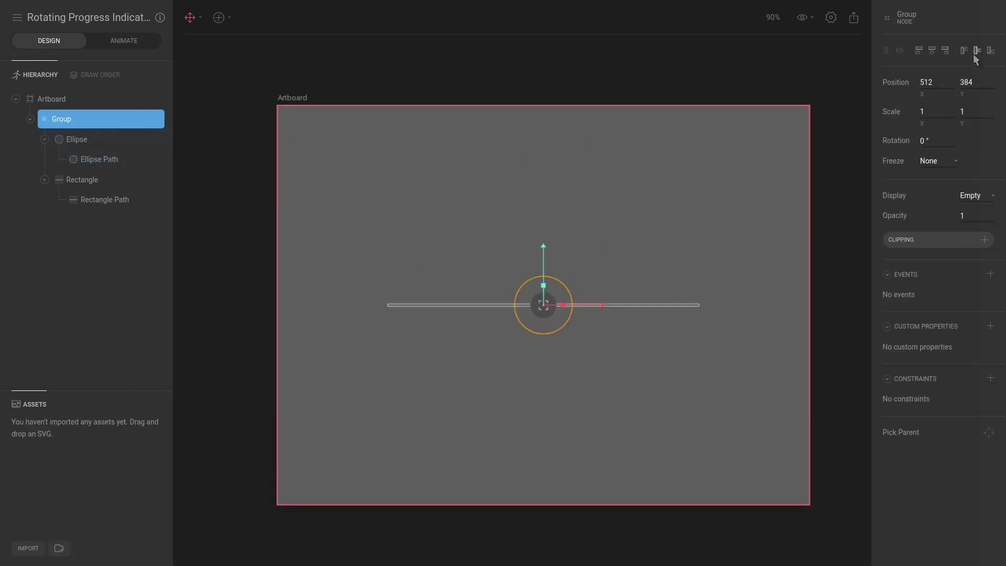
Inspect the Ellipse and Rectangle, reselect the Group, and resume the Loading animation.
click(91, 140)
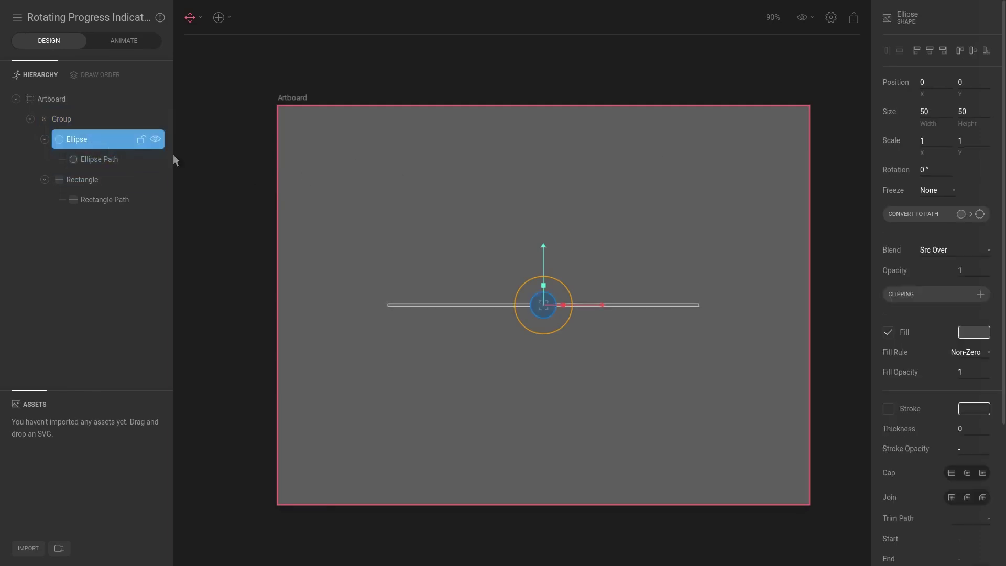
click(83, 182)
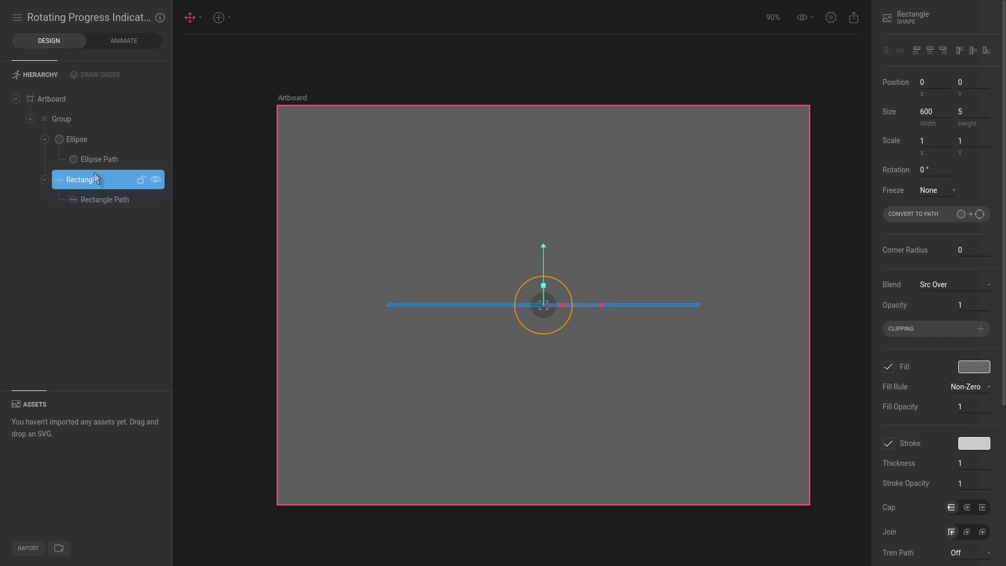
click(100, 143)
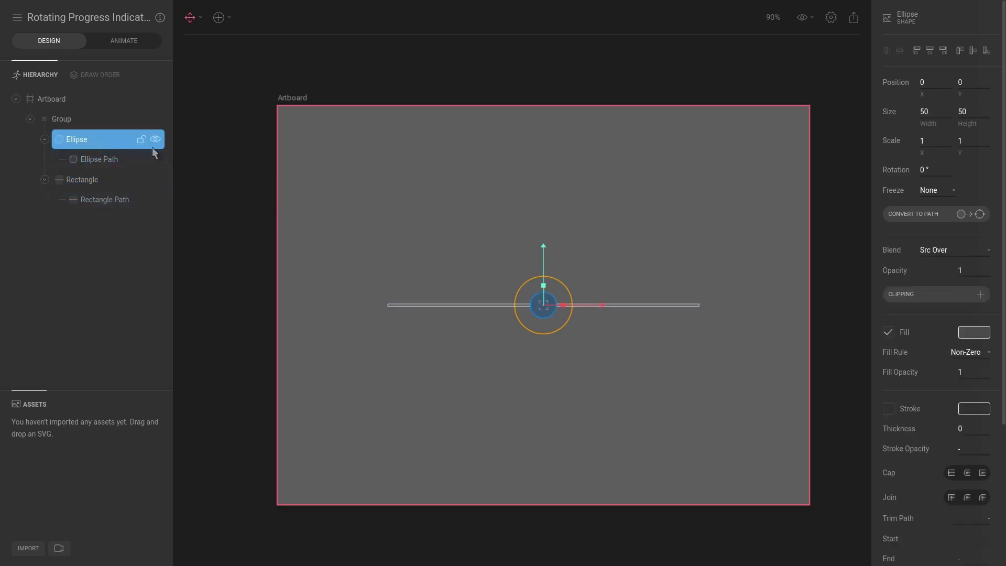
click(57, 119)
click(105, 42)
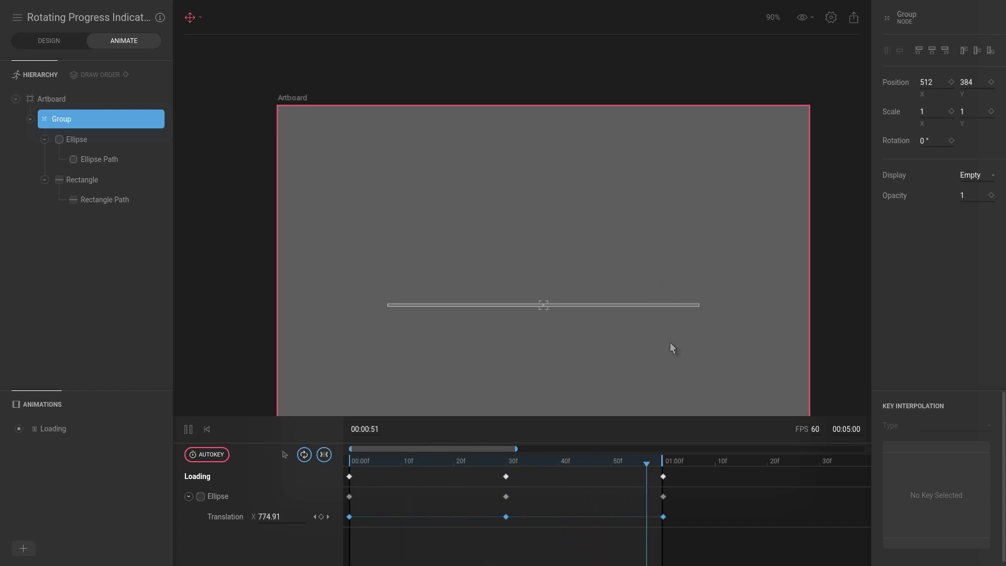
Pause Loading, return the playhead to the start, and select the frame-0 keys.
key(space)
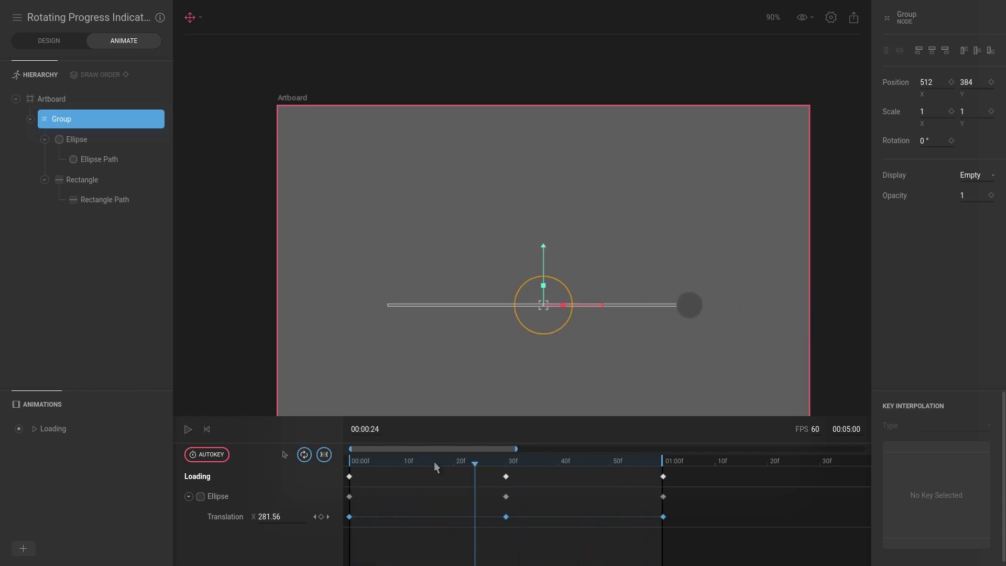
click(350, 461)
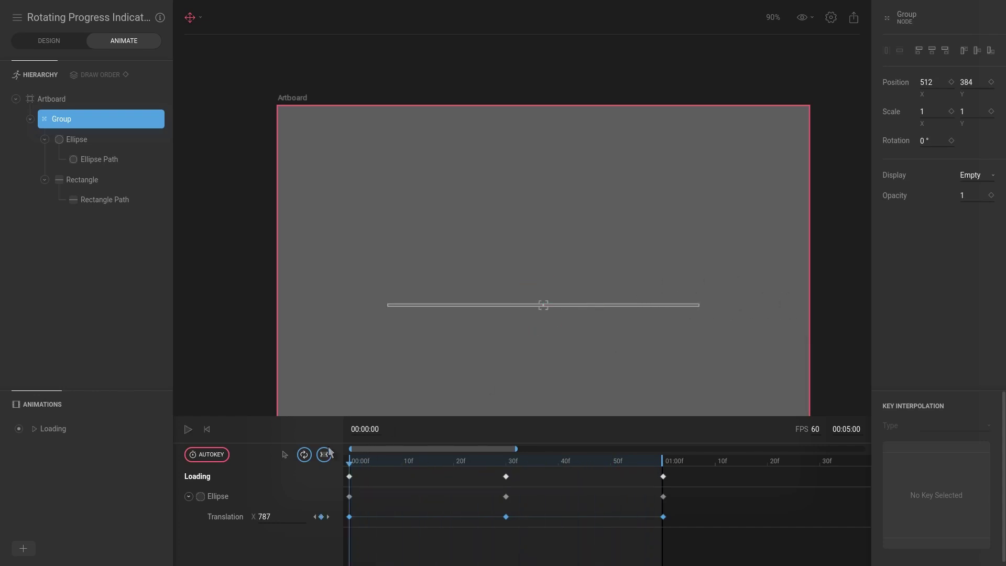
click(349, 476)
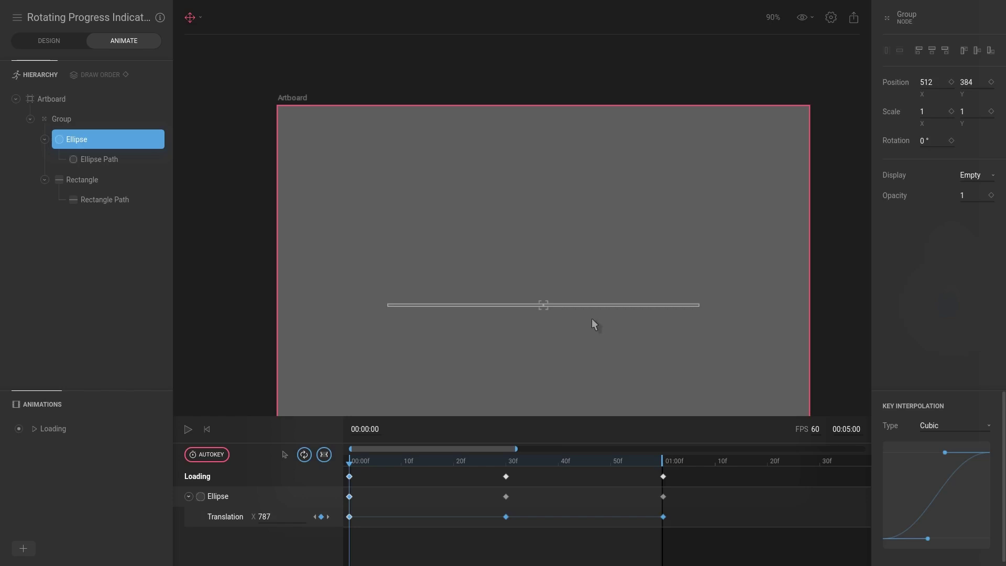
In Design, drag the ball to the artboard's right edge, then undo the move.
click(48, 41)
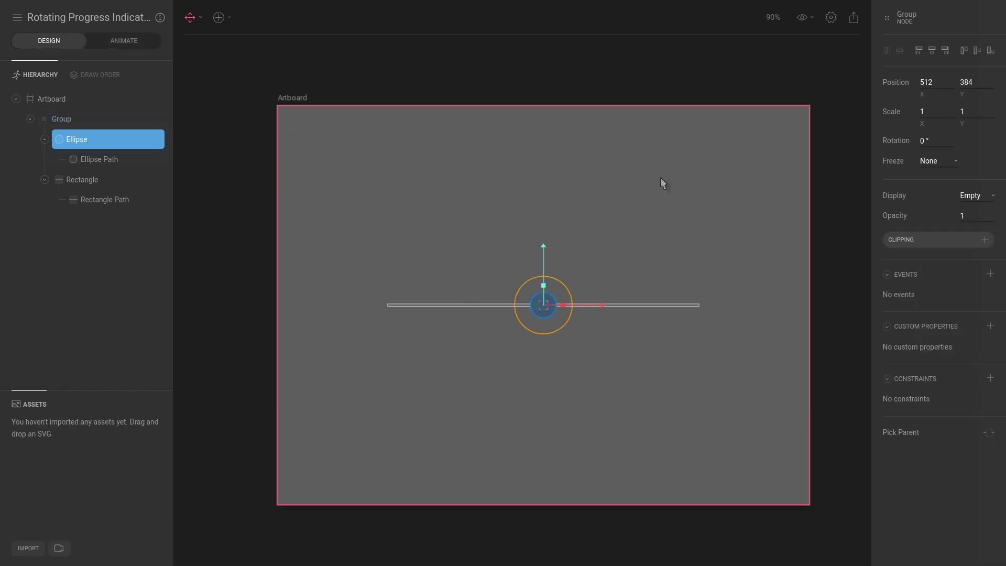
drag(599, 303, 852, 304)
click(115, 148)
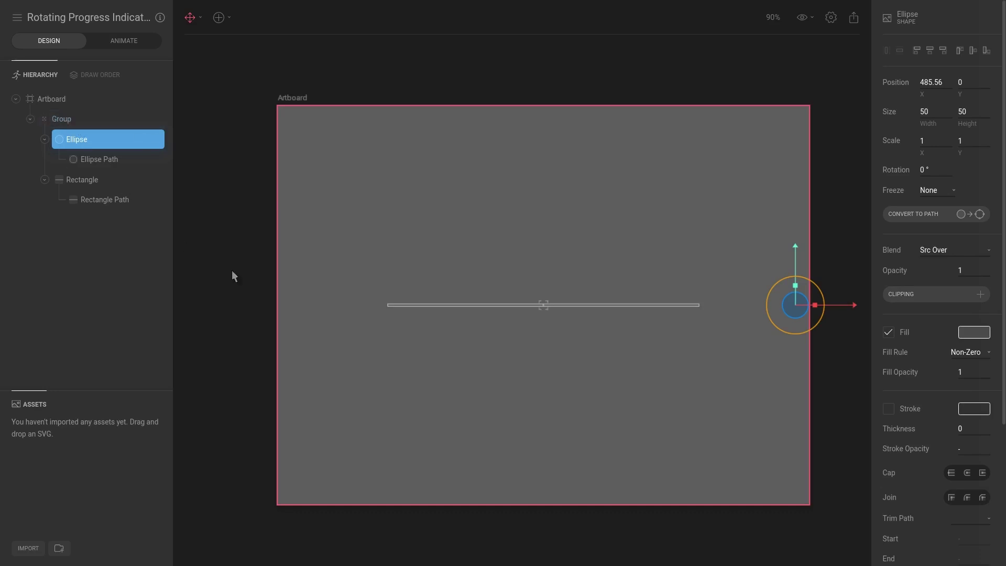
key(ctrl+z)
Rewind the Loading timeline to frame 0 and select both the Ellipse and Rectangle.
click(119, 41)
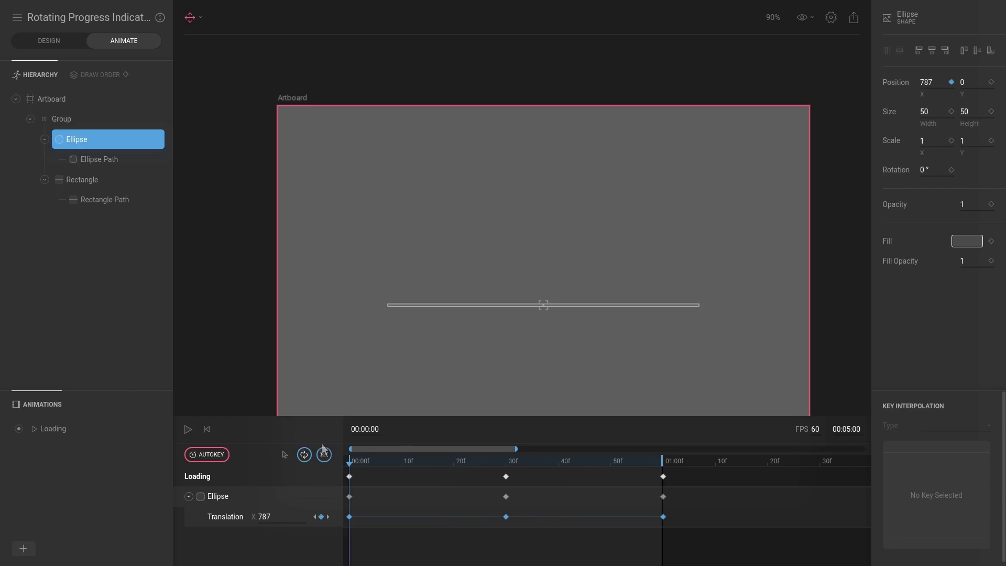
click(618, 462)
drag(618, 461, 340, 461)
click(348, 476)
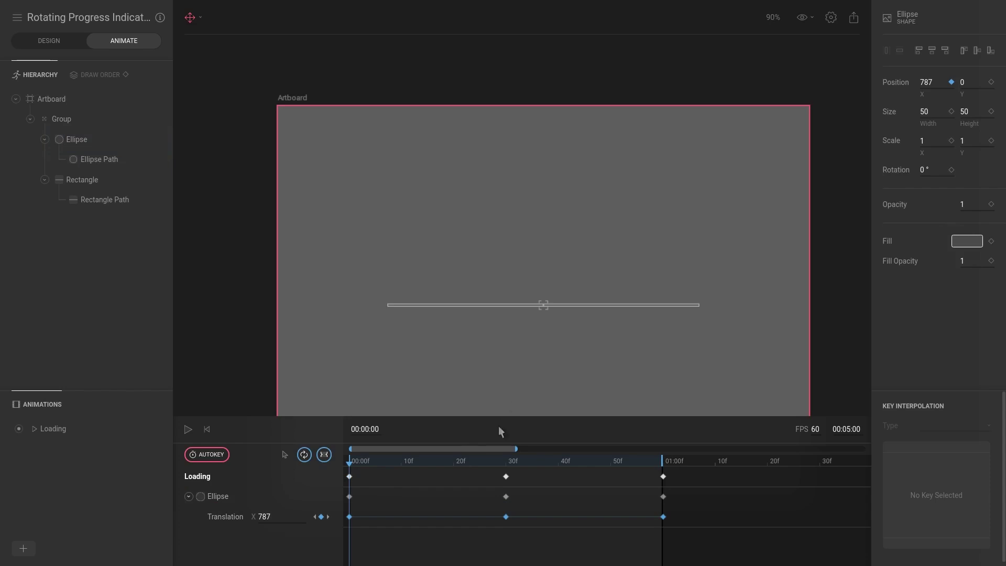
click(78, 139)
shift+click(84, 180)
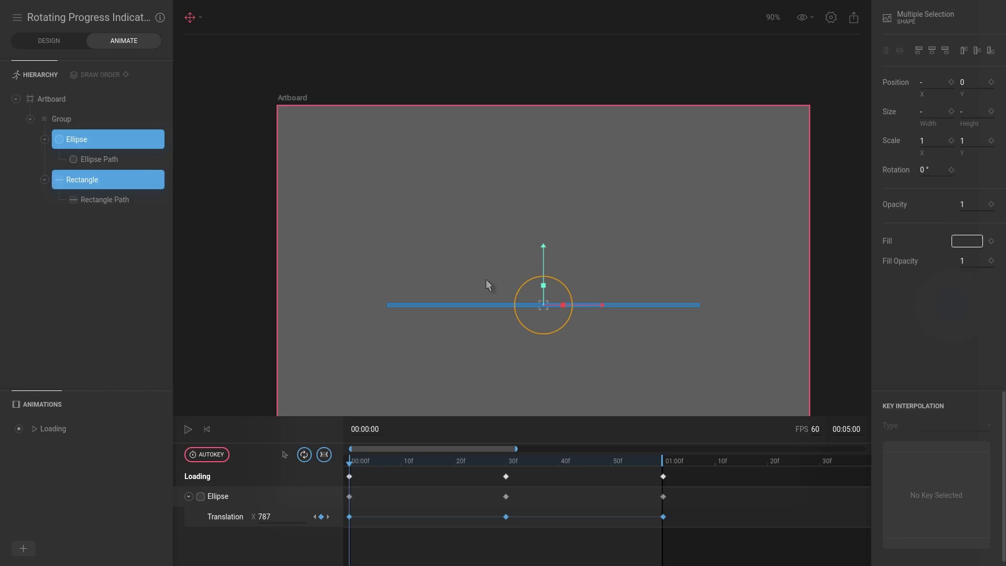
Try aligning the ball and bar to the right, then undo it.
scroll(576, 273, up, 2)
click(941, 51)
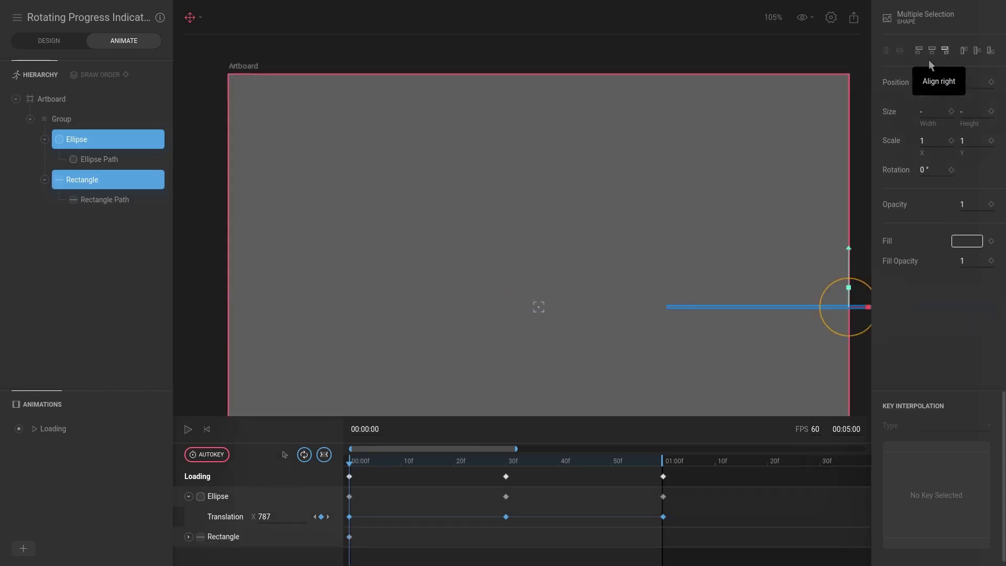
key(ctrl+z)
scroll(486, 330, up, 4)
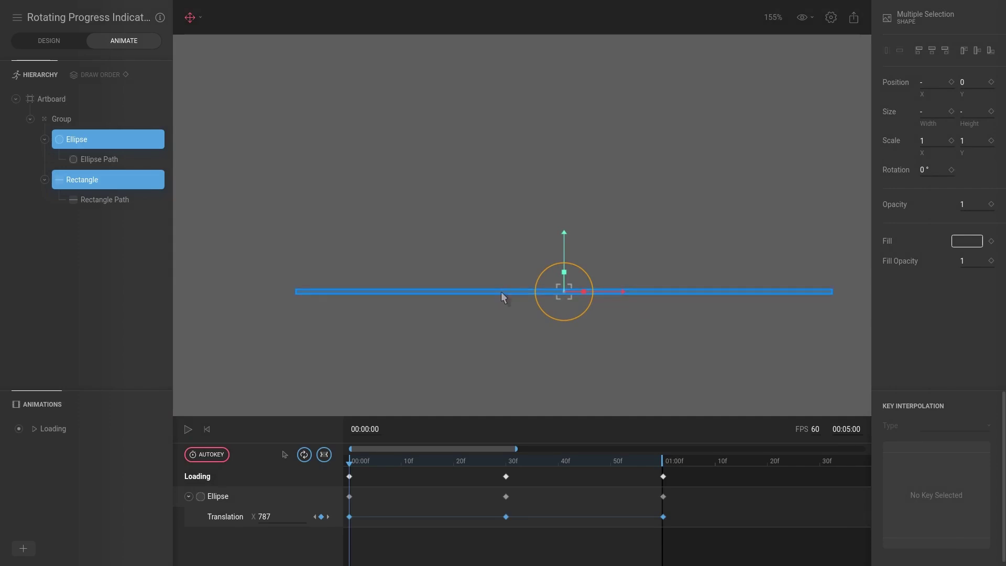
scroll(505, 291, down, 2)
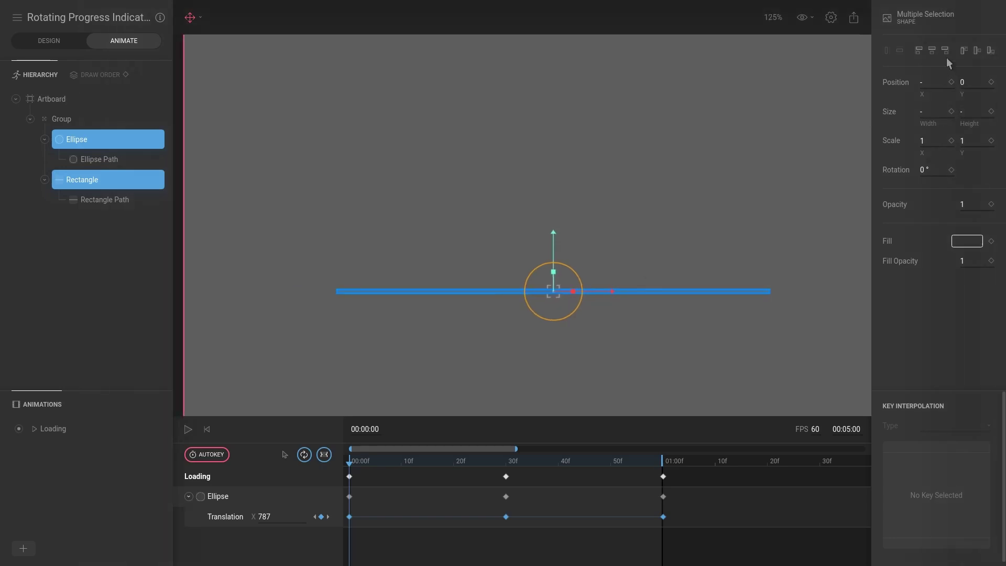
At the 30f key, align the ball to the bar's left end (X -275) and preview Loading.
drag(447, 459, 507, 453)
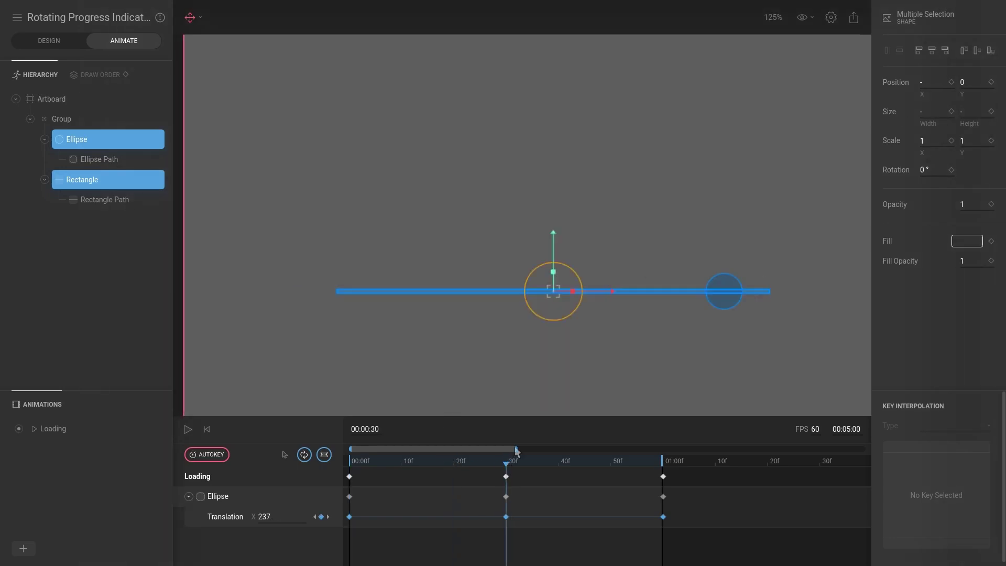
click(917, 52)
click(350, 477)
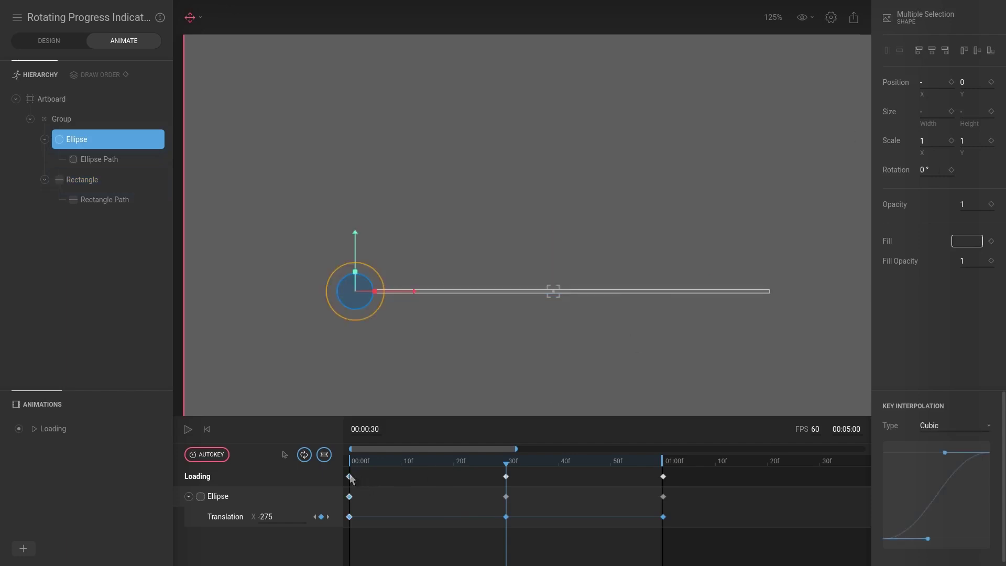
click(662, 461)
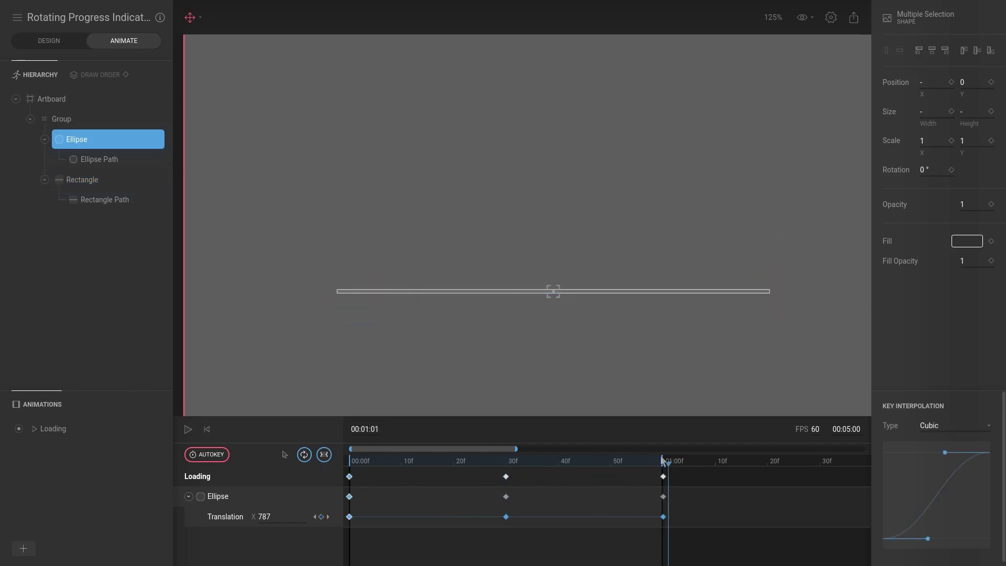
key(space)
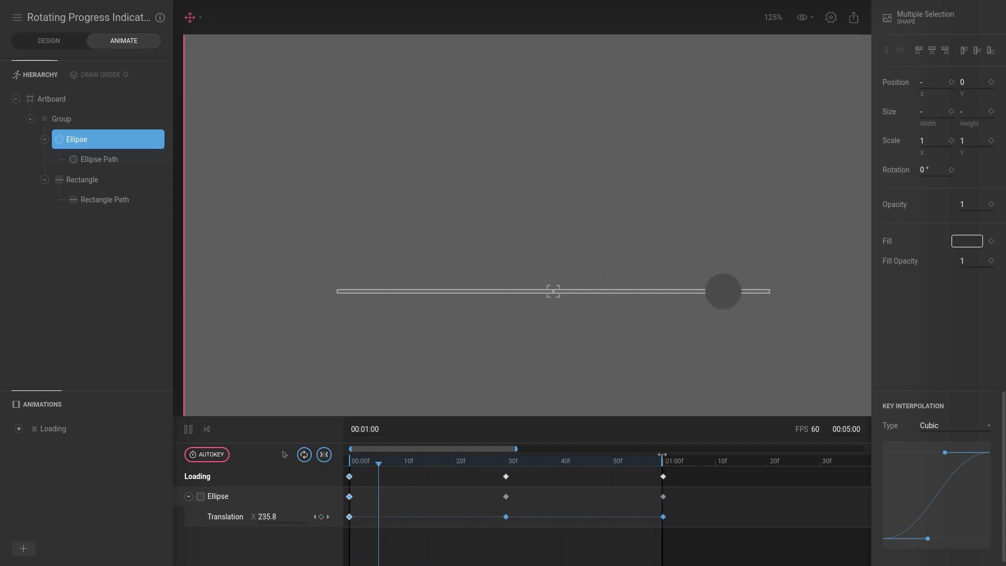
key(space)
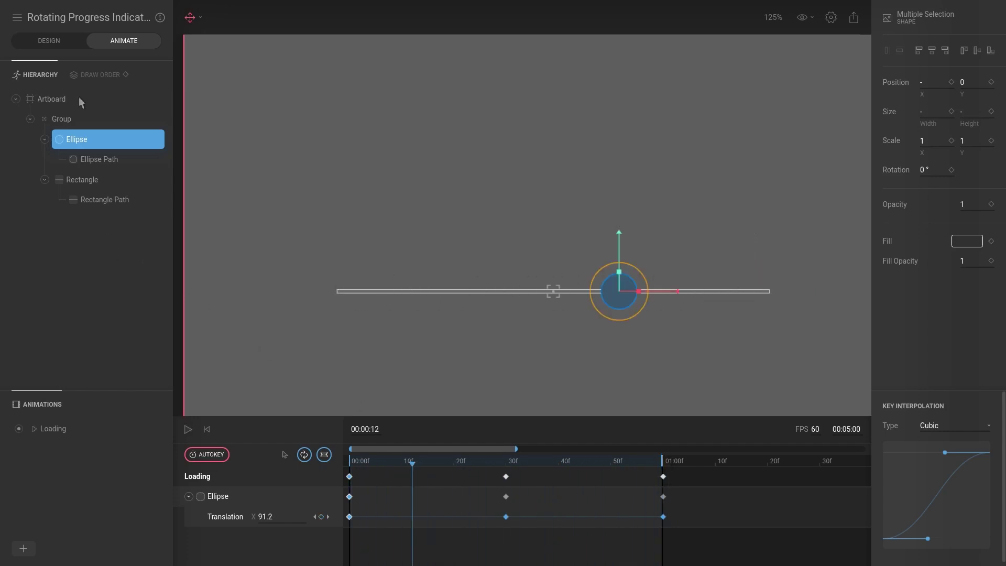
Rename the Group to Horizontal in the Hierarchy.
click(61, 39)
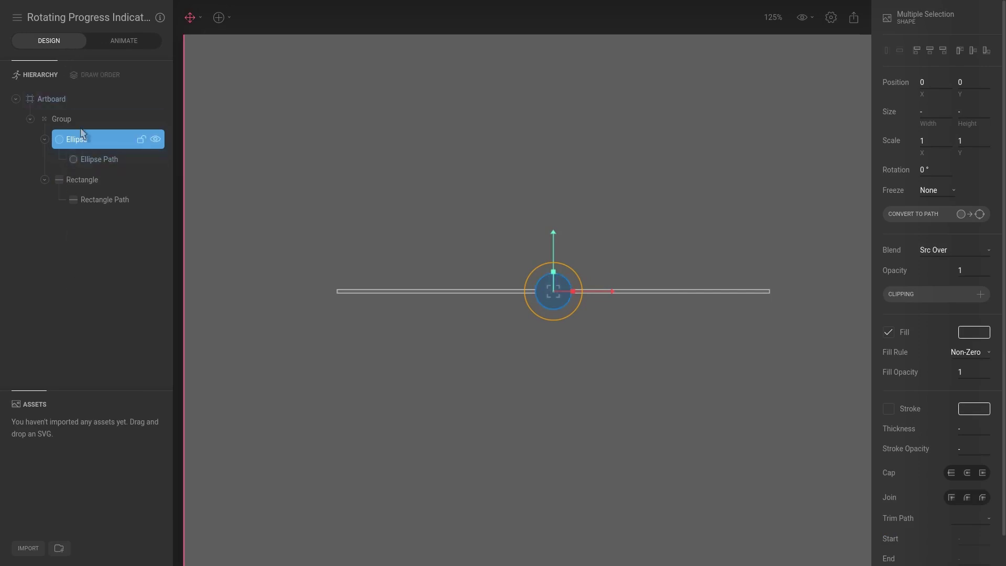
click(71, 124)
double_click(70, 123)
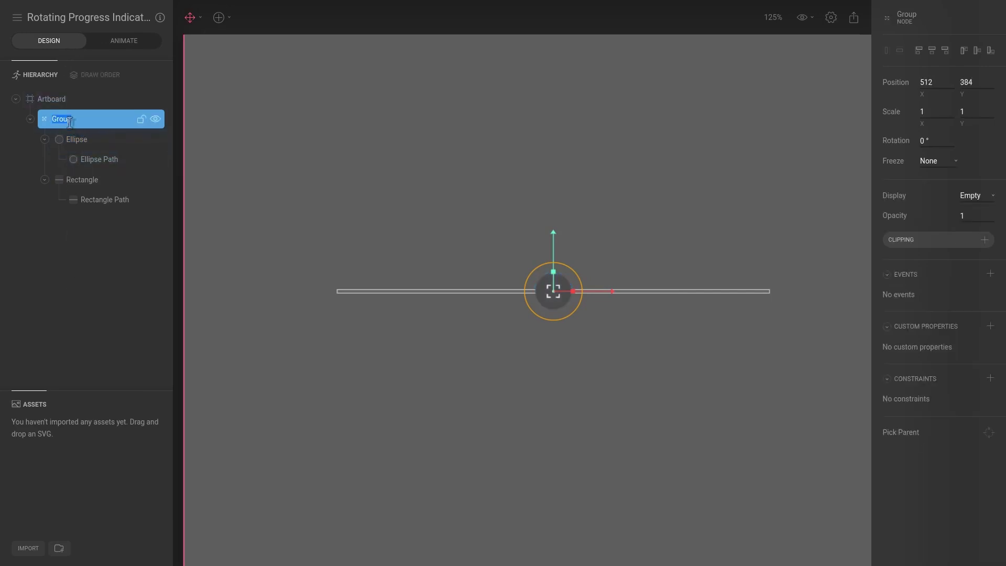
text(Horizontal)
key(Return)
Rename the Ellipse to ball_horizontal and the Rectangle to Architect.
click(84, 180)
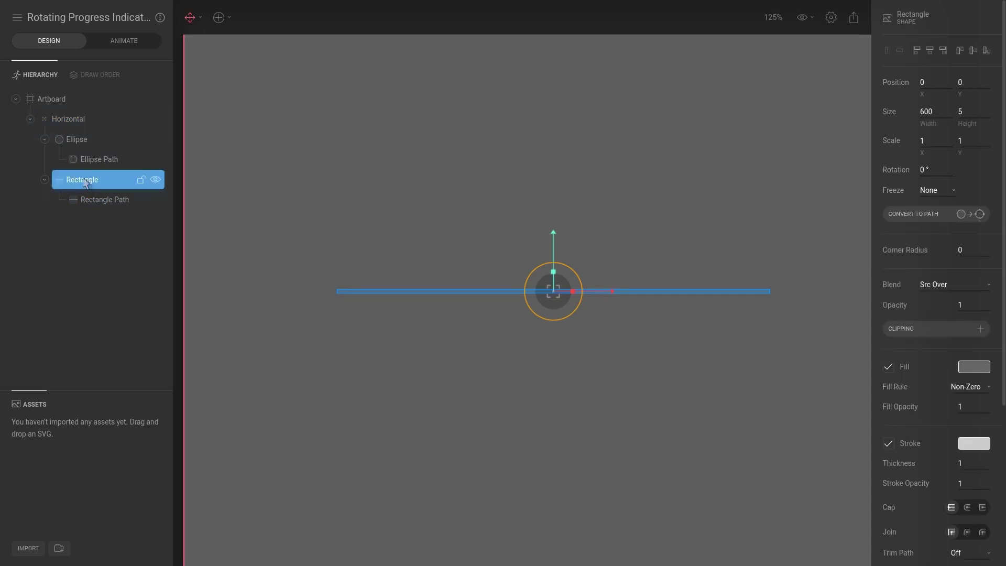
double_click(76, 139)
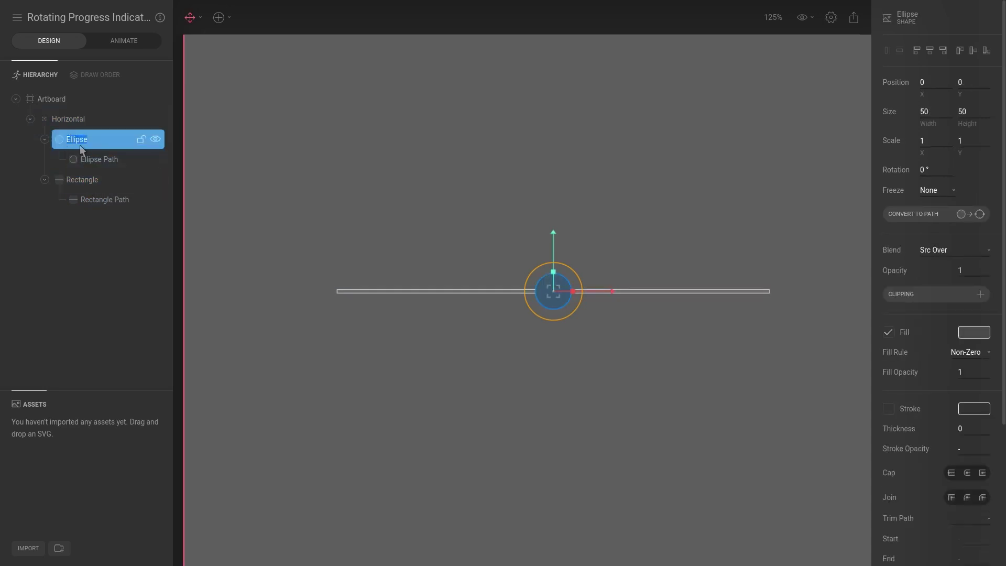
text(ball_horizontal)
click(82, 180)
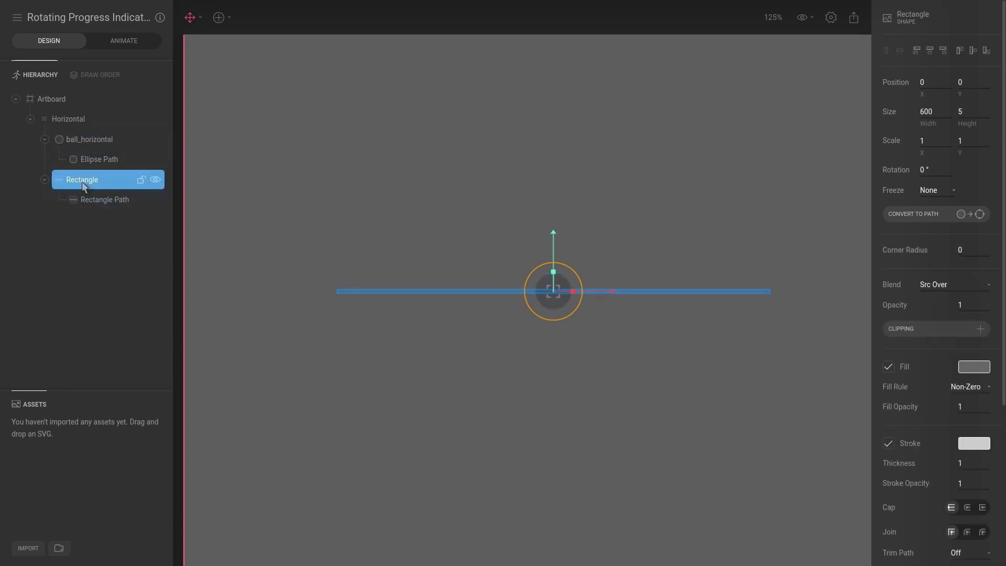
double_click(83, 180)
text(Architect)
key(Return)
key(Return)
Duplicate the Horizontal group and set the copy's rotation to -30°.
click(70, 118)
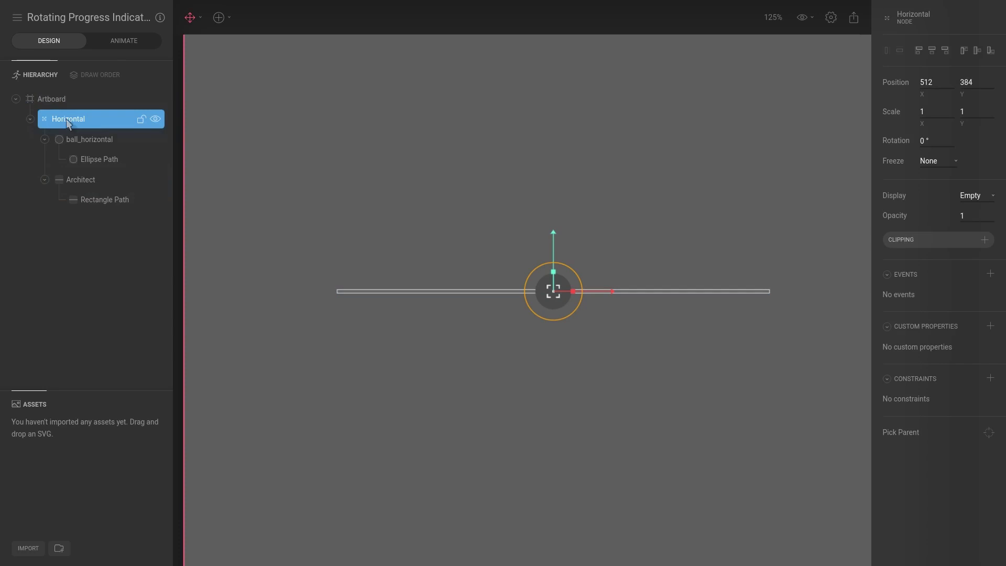
key(ctrl+d)
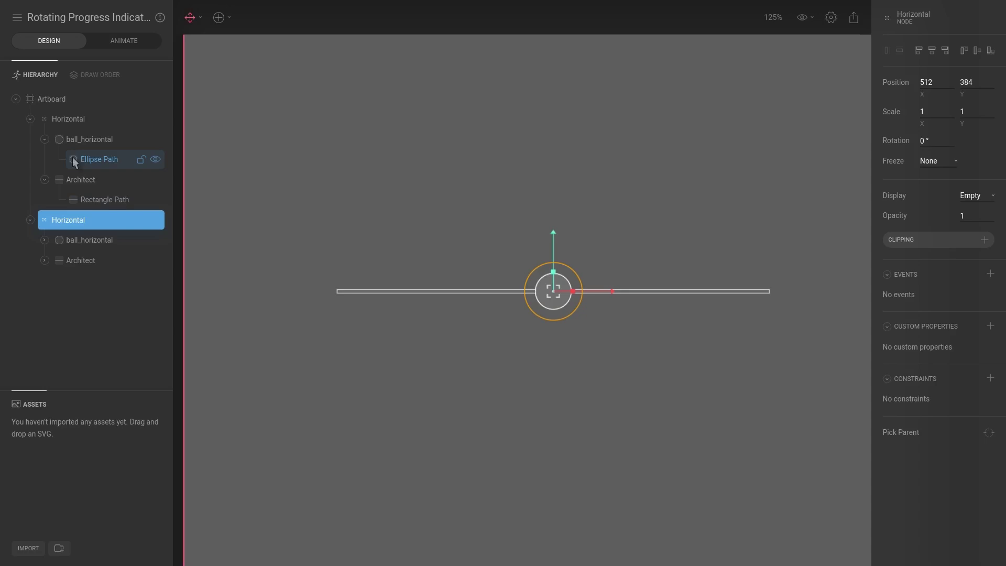
click(30, 119)
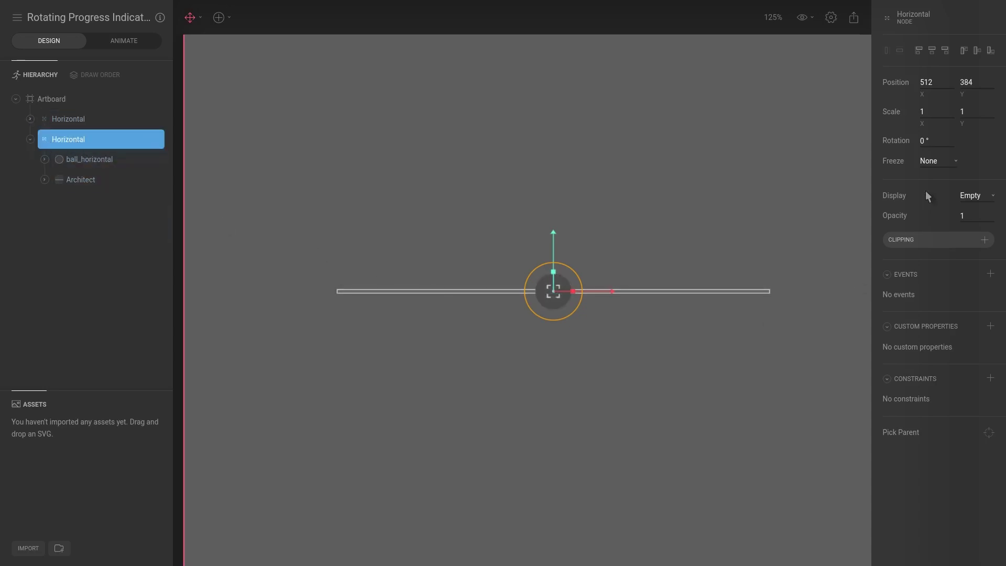
click(938, 138)
key(Return)
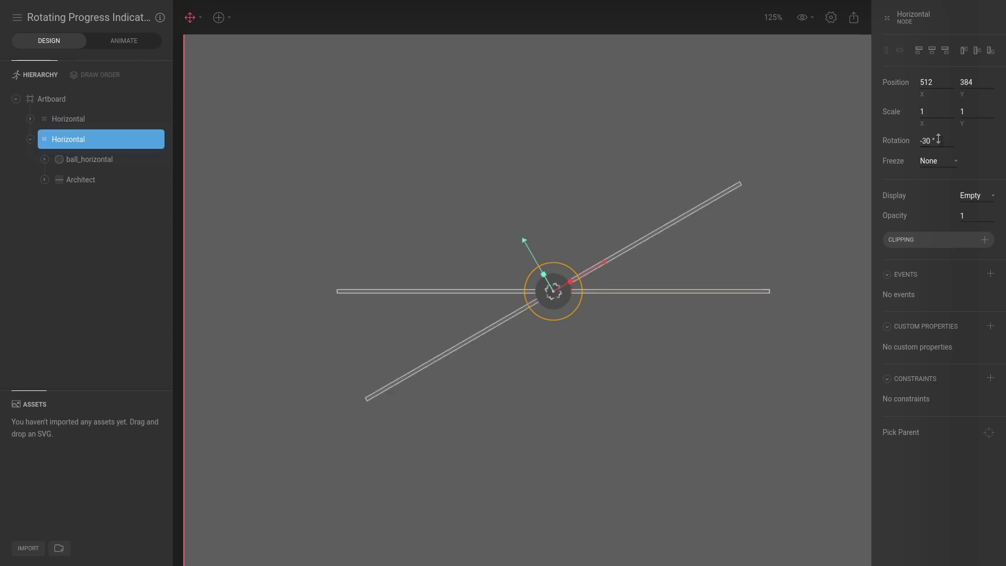
Rename the copy to up_30 and its ellipse to ball_up_30.
double_click(71, 140)
text(up_30)
click(102, 159)
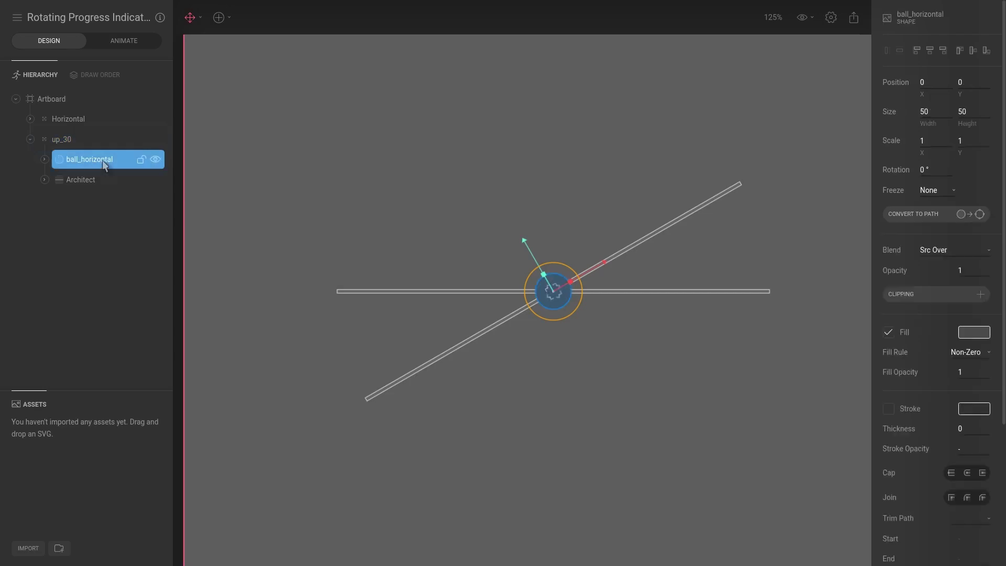
double_click(102, 159)
text(ball_up_30)
key(Return)
In Animate, rewind the Loading timeline to 00:00:00 and select the up_30 group.
click(133, 42)
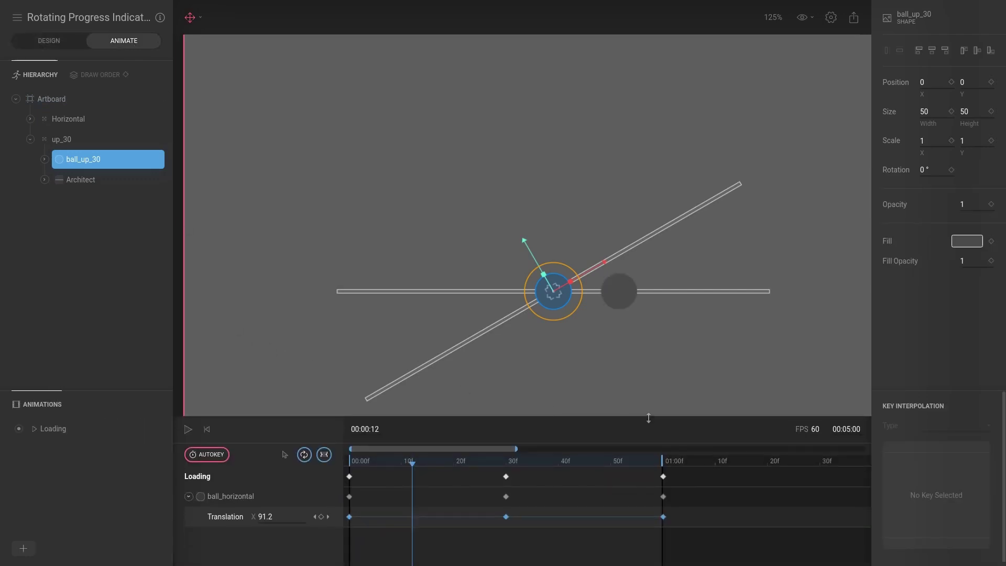
scroll(635, 406, down, 3)
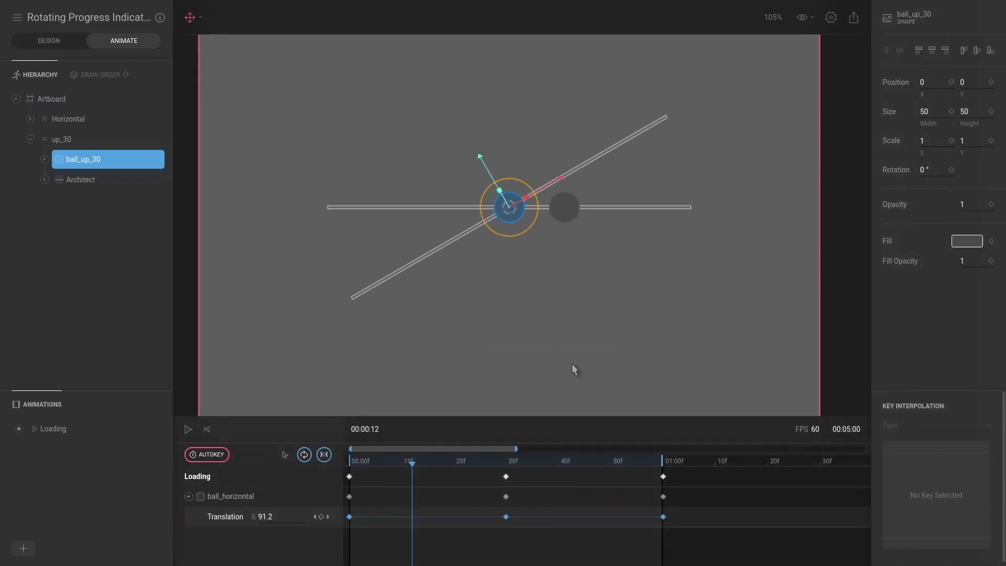
drag(412, 465, 349, 464)
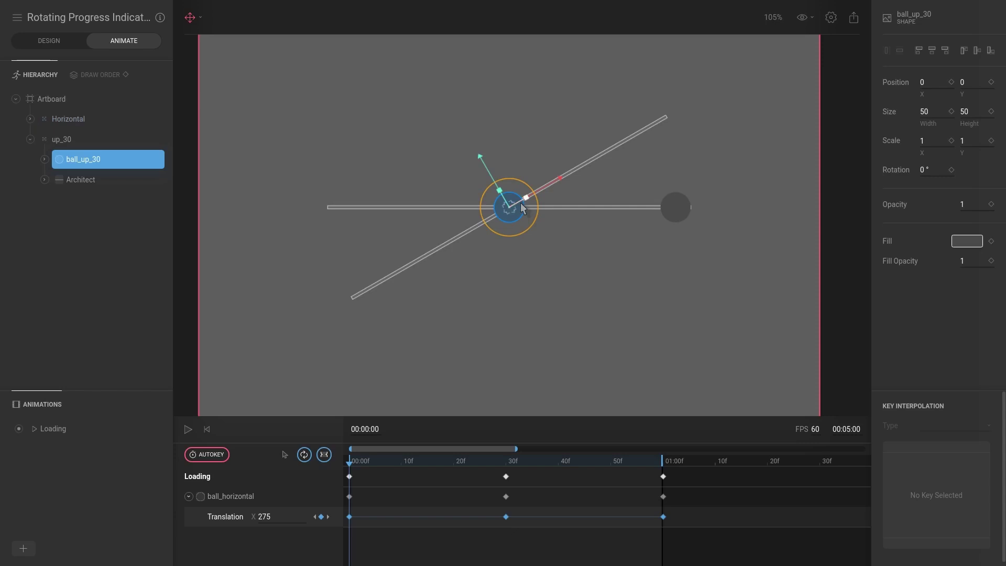
click(101, 136)
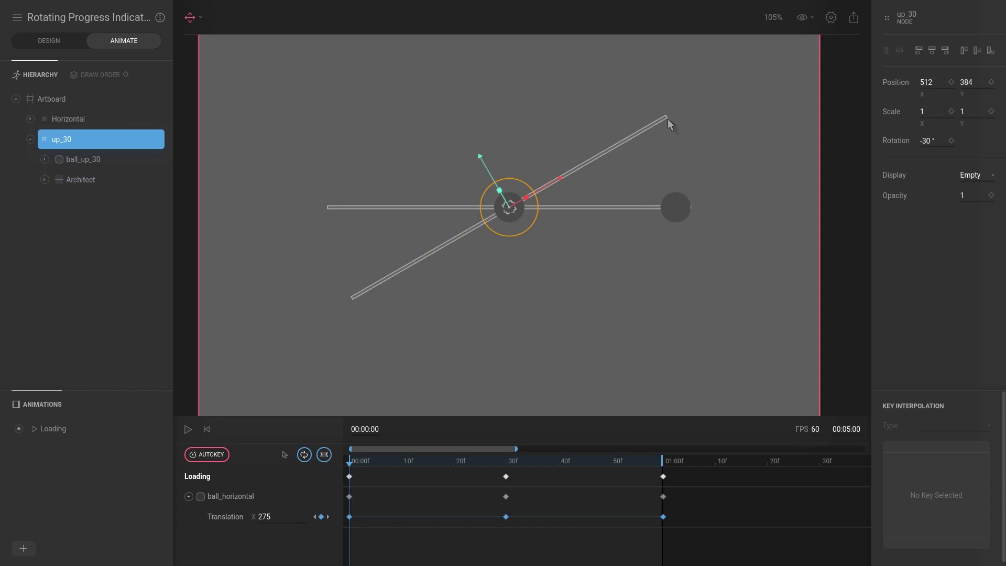
Paste ball_horizontal's three translation keys onto ball_up_30 and preview both balls sliding.
click(675, 208)
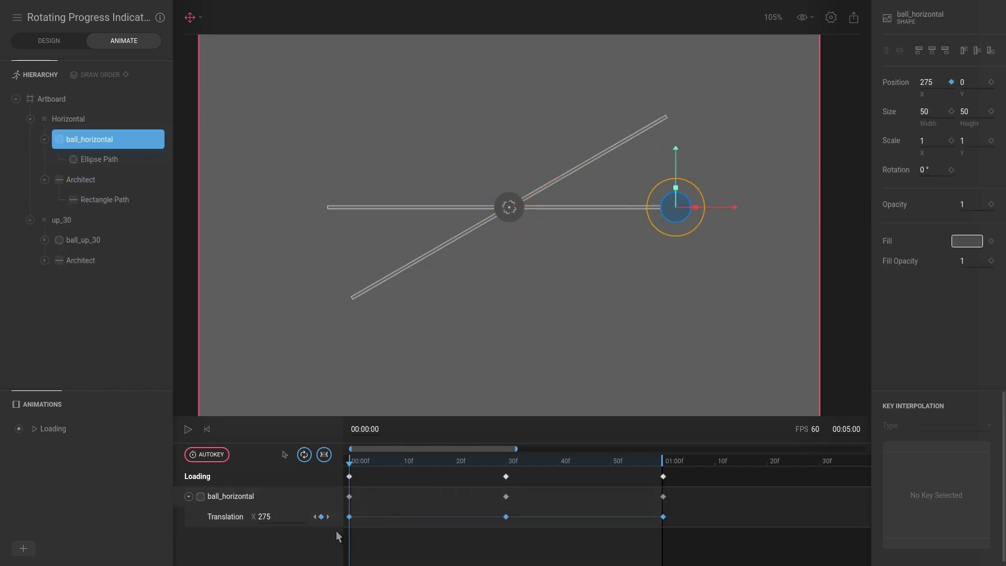
drag(699, 504, 343, 532)
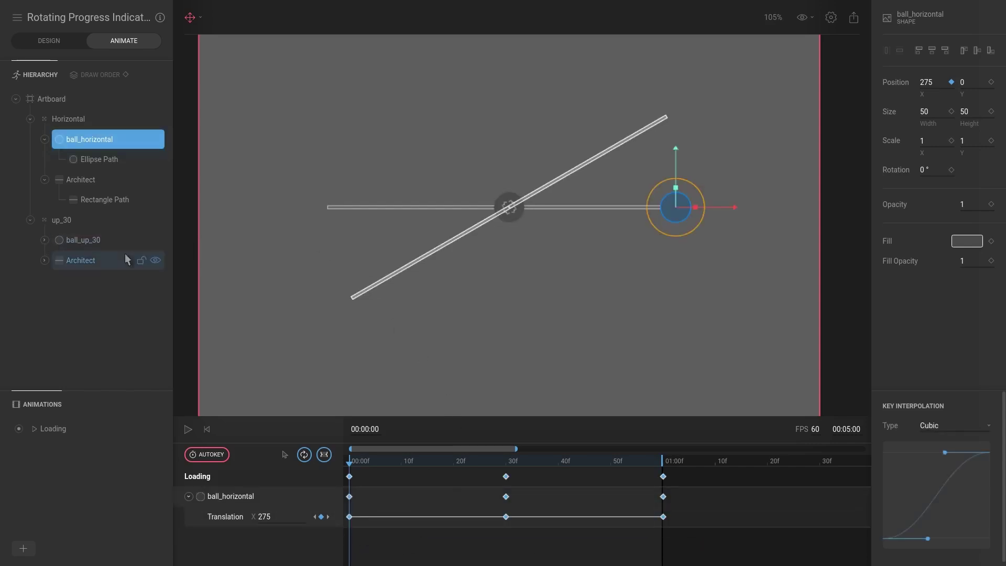
click(105, 242)
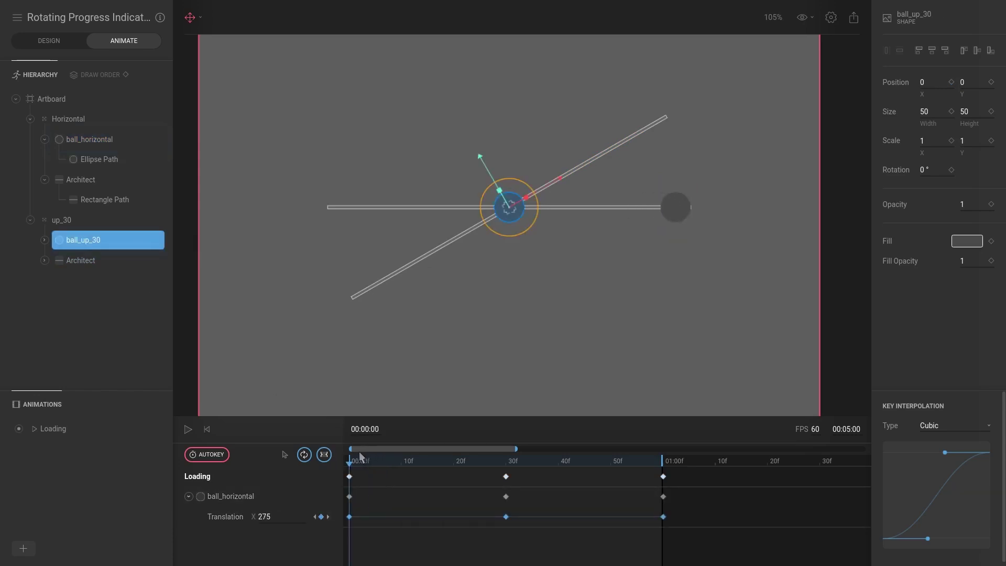
key(ctrl+v)
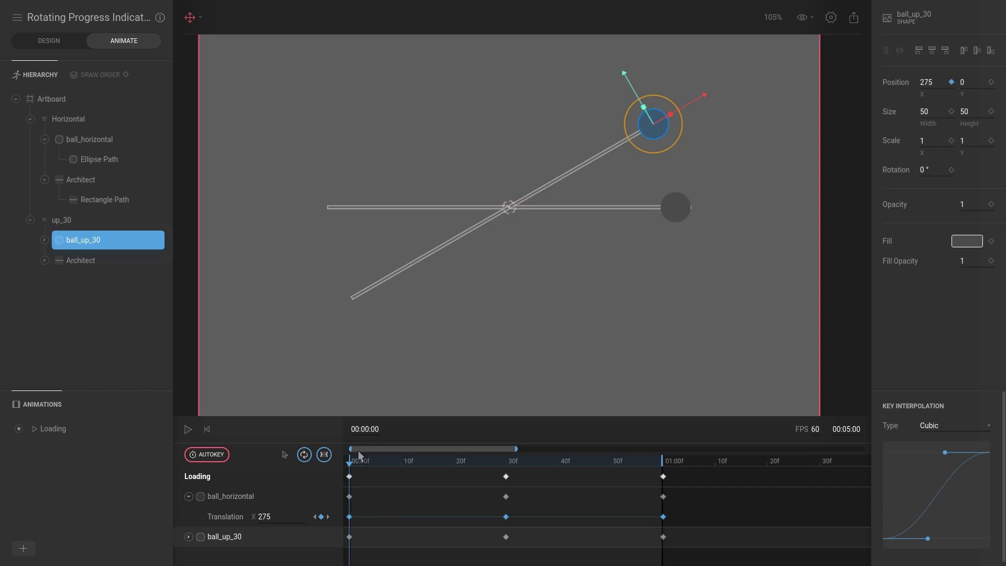
key(space)
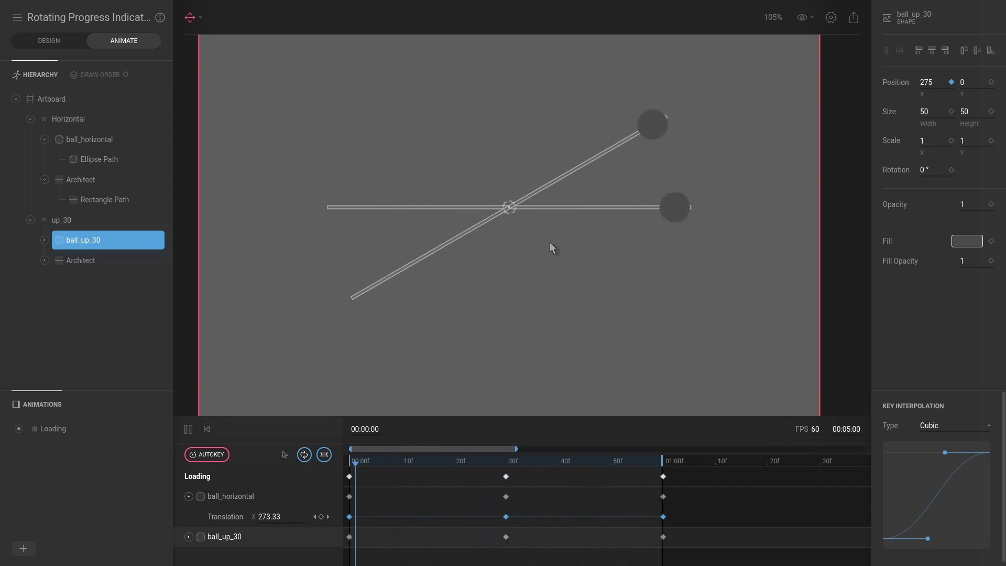
key(space)
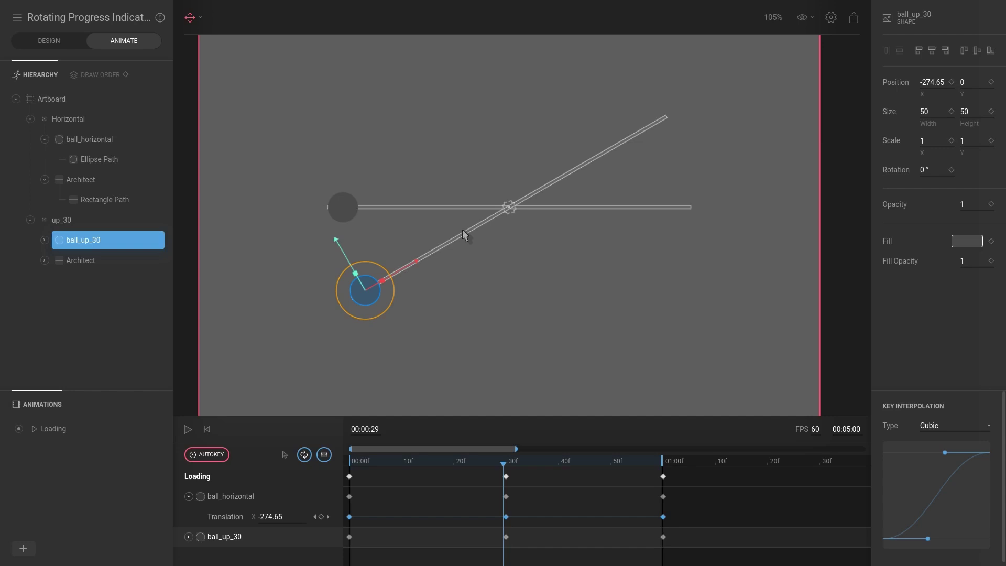
In Design mode, duplicate the up_30 spoke group and name the copies up_60 and vertical.
click(48, 41)
click(63, 213)
key(ctrl+d)
key(ctrl+d)
key(ctrl+d)
click(74, 217)
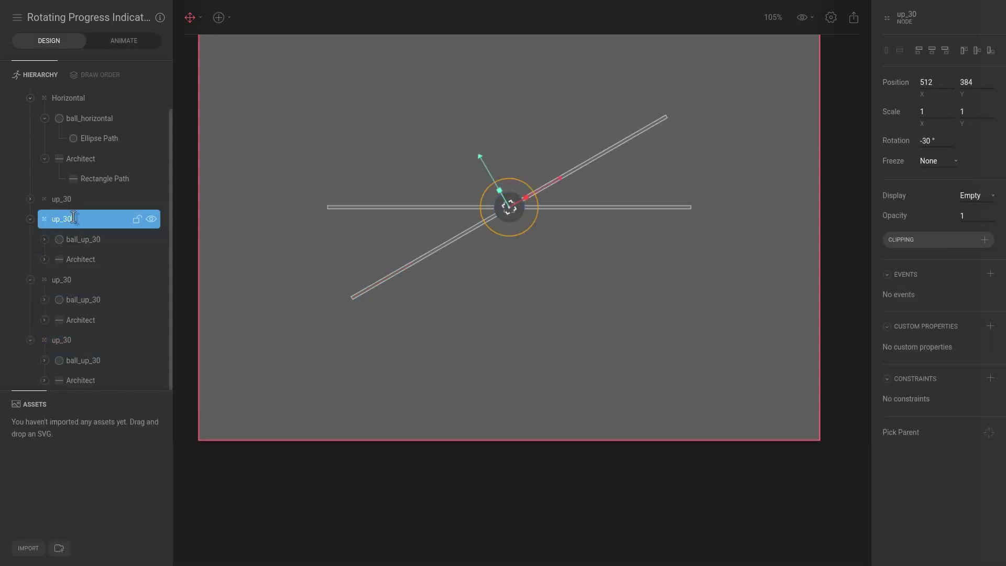
key(BackSpace)
key(BackSpace)
text(60)
double_click(78, 278)
text(vertical)
key(Return)
Set up_60's rotation to -60 and the vertical group's rotation to 90.
click(940, 150)
text(-60)
key(Return)
click(62, 279)
text(90)
key(Return)
Rename the remaining up_30 copy to down_30 and set its rotation to 30.
click(74, 341)
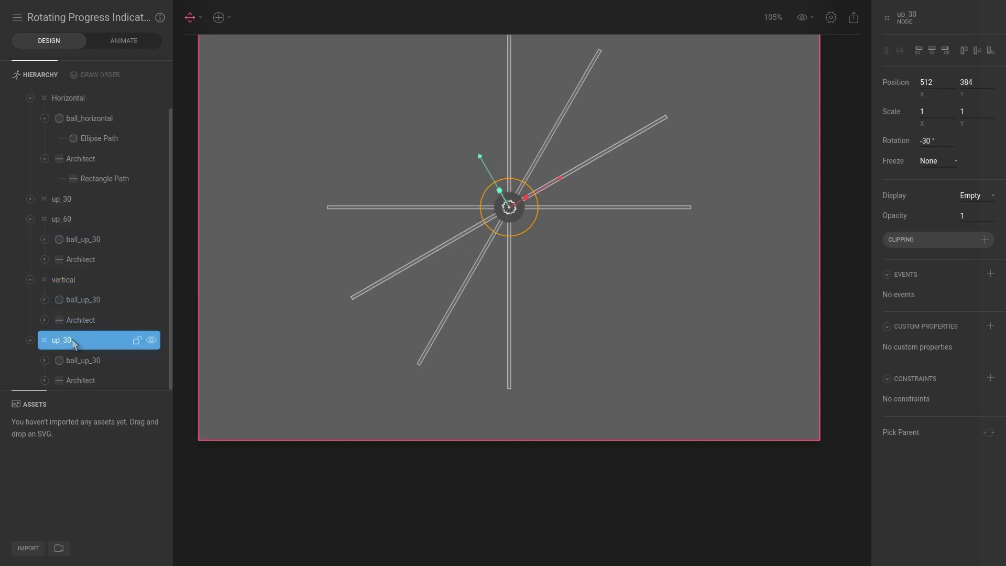
double_click(73, 340)
text(down_30)
key(Return)
key(Tab)
text(30)
key(Return)
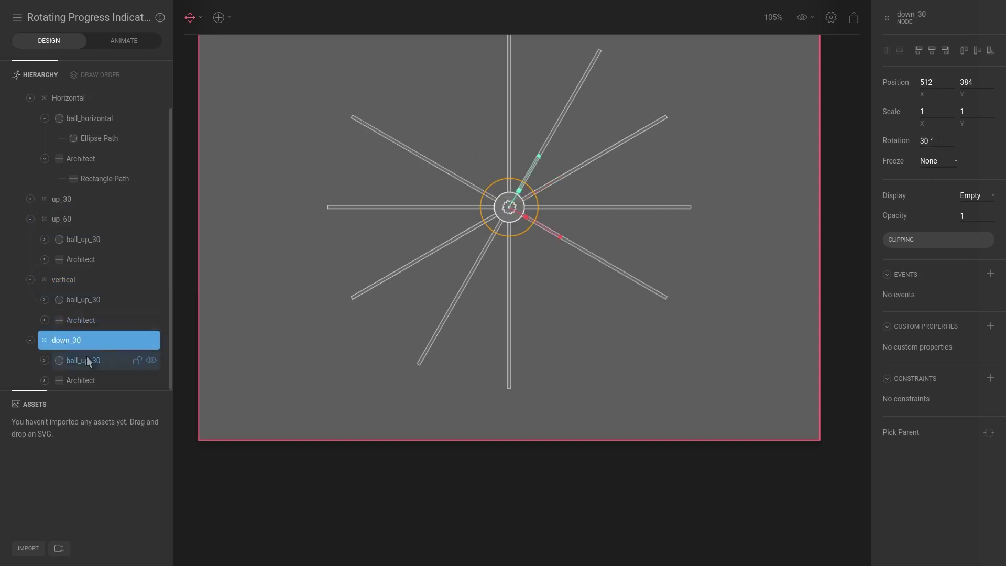
Duplicate the down_30 group and give the copy a rotation of 60.
key(ctrl+d)
click(936, 140)
text(60)
key(Return)
double_click(78, 340)
text(u)
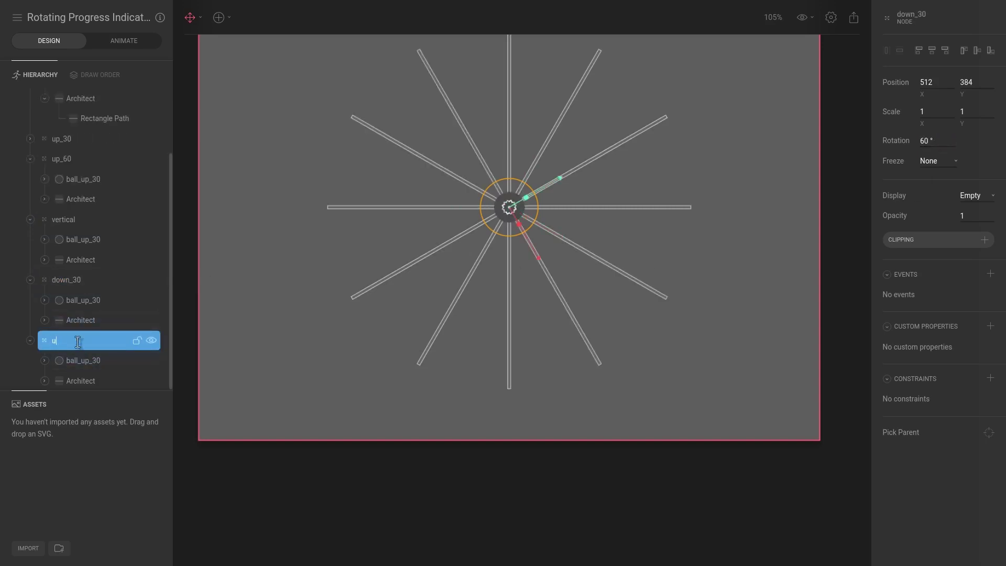
text(p_60)
key(Return)
Undo an accidental rename of down_30, then name the lowest group down_60 and its ball ball_down_60.
click(78, 279)
double_click(78, 279)
text(up_30)
key(Return)
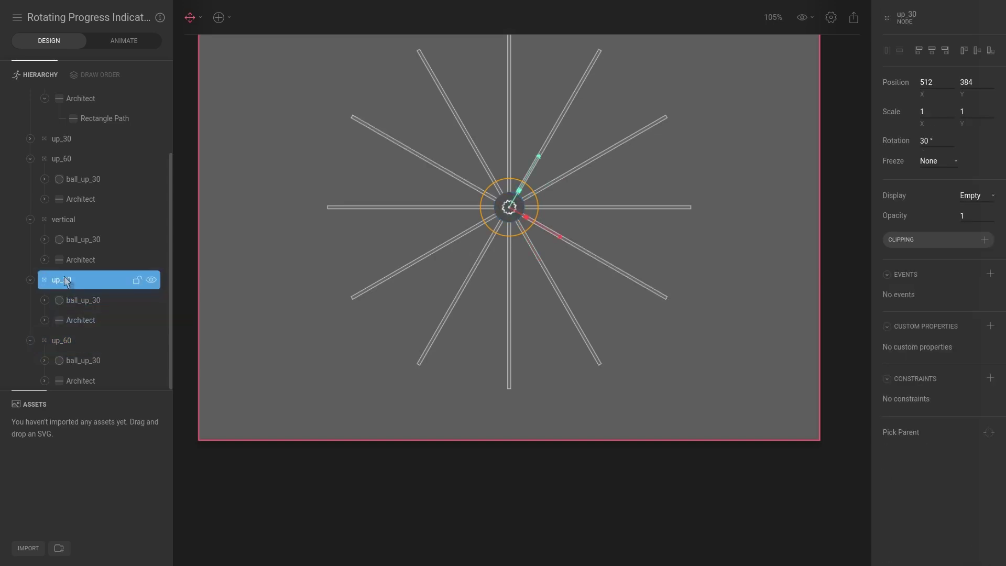
key(ctrl+z)
click(87, 300)
double_click(87, 360)
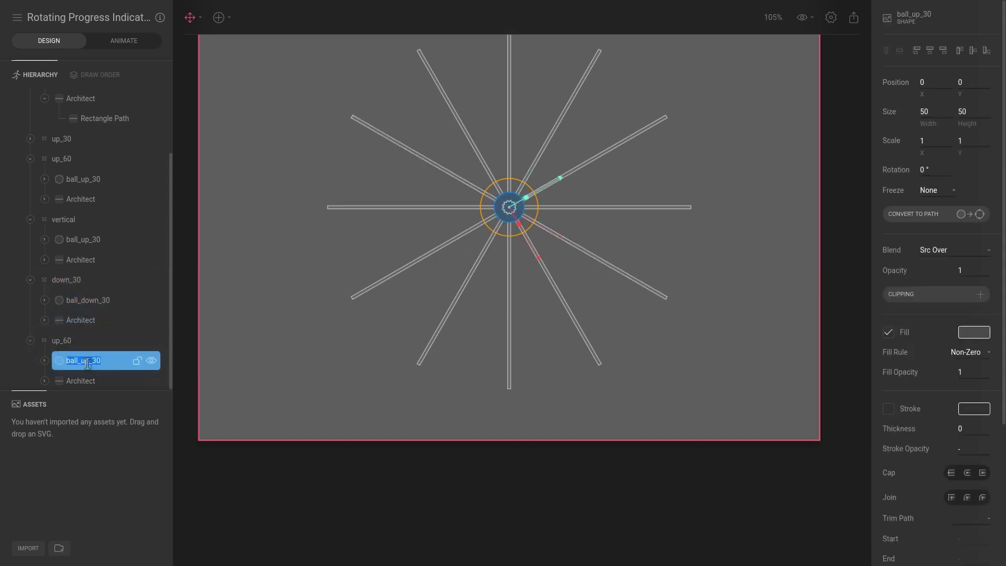
text(ball_down_60)
key(Return)
double_click(61, 340)
text(down_60)
key(Return)
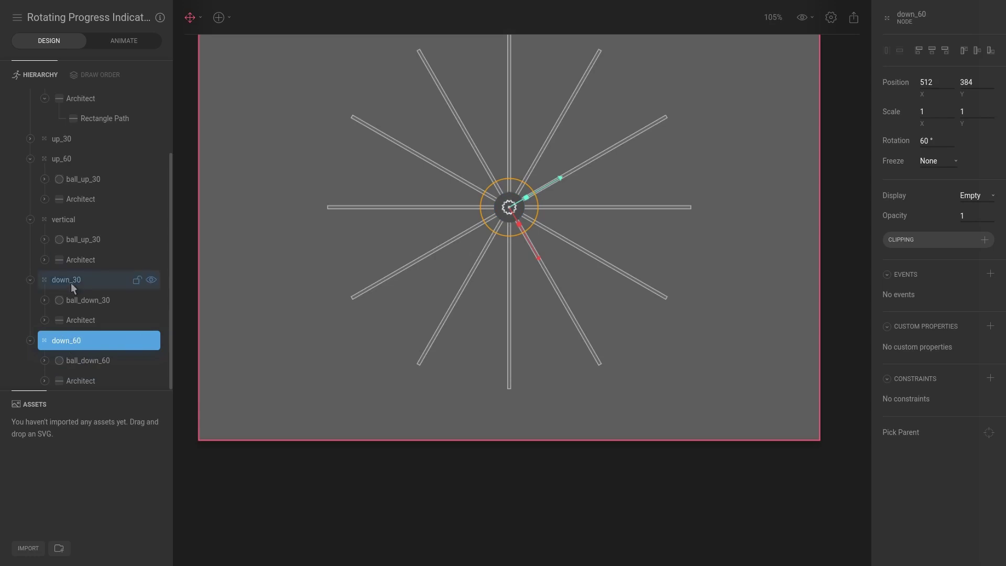
Rename the balls in the vertical and up_60 groups to ball_vertialc and ball_up_60.
double_click(117, 239)
text(ball_vertial)
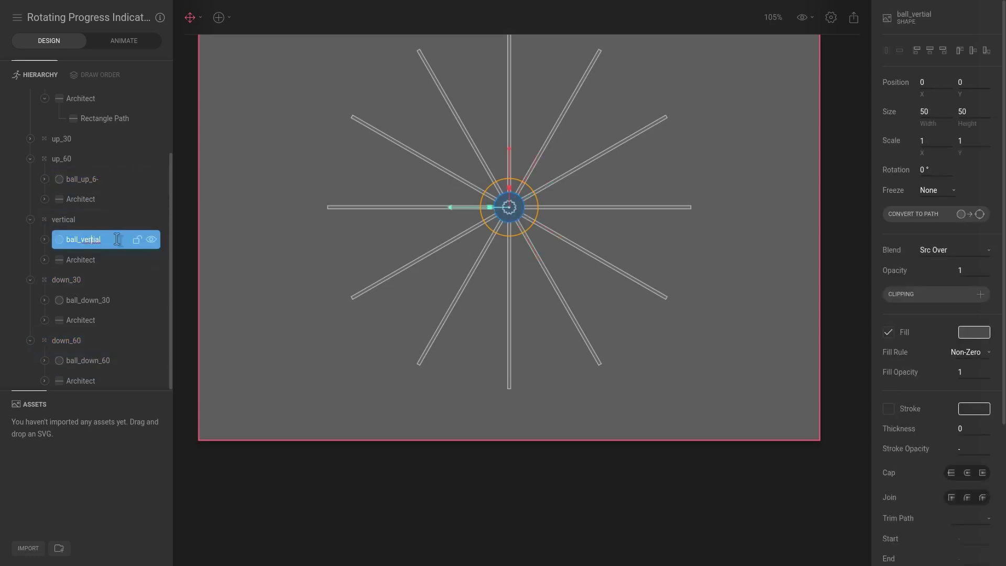
text(c)
click(63, 219)
click(30, 139)
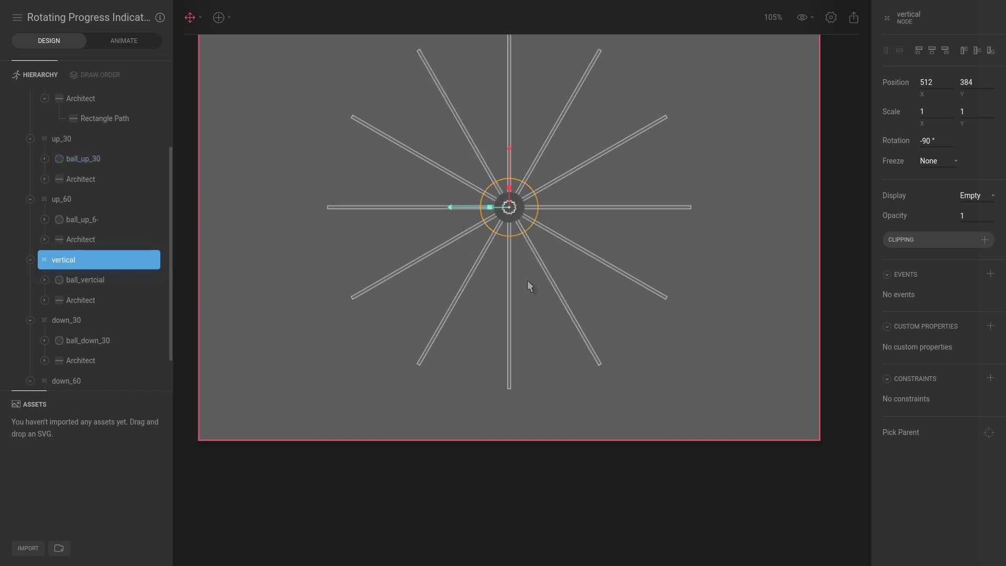
click(252, 223)
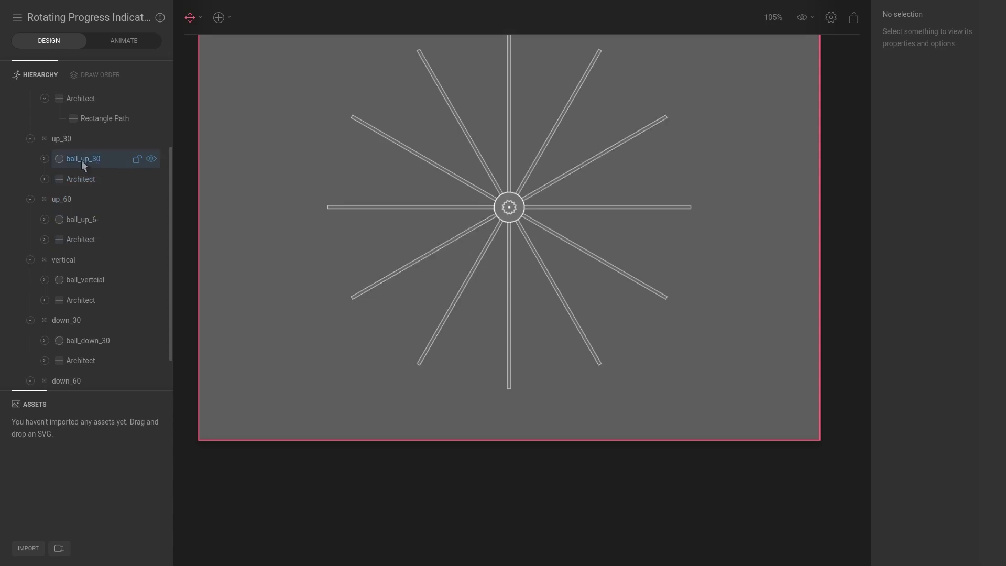
click(90, 219)
click(91, 219)
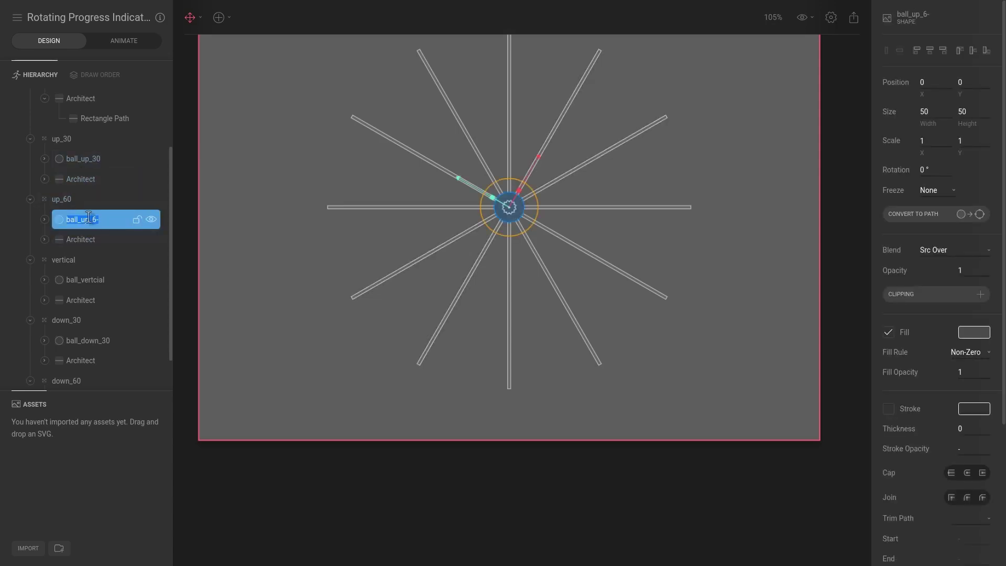
double_click(102, 220)
key(Return)
scroll(36, 338, down, 1)
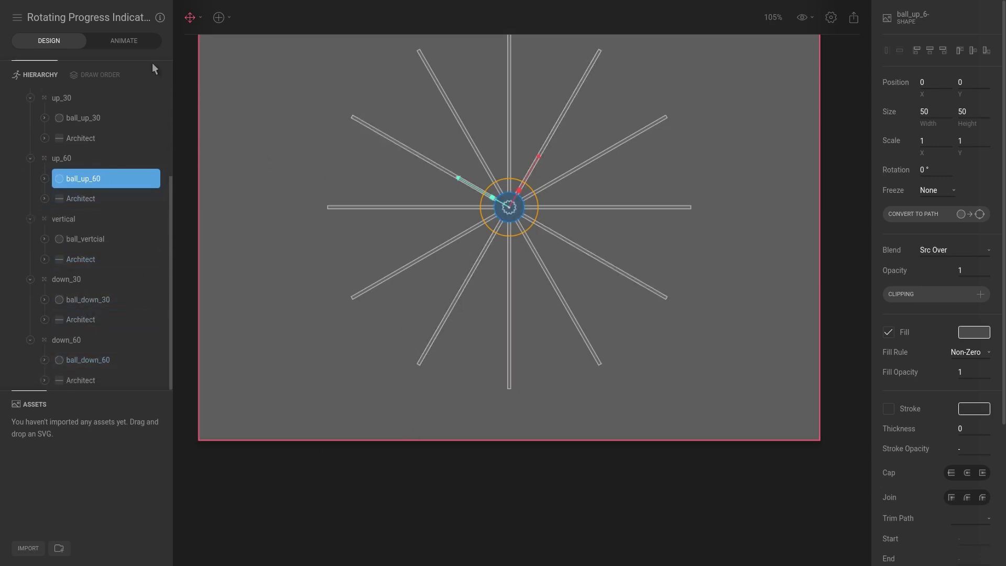
click(139, 44)
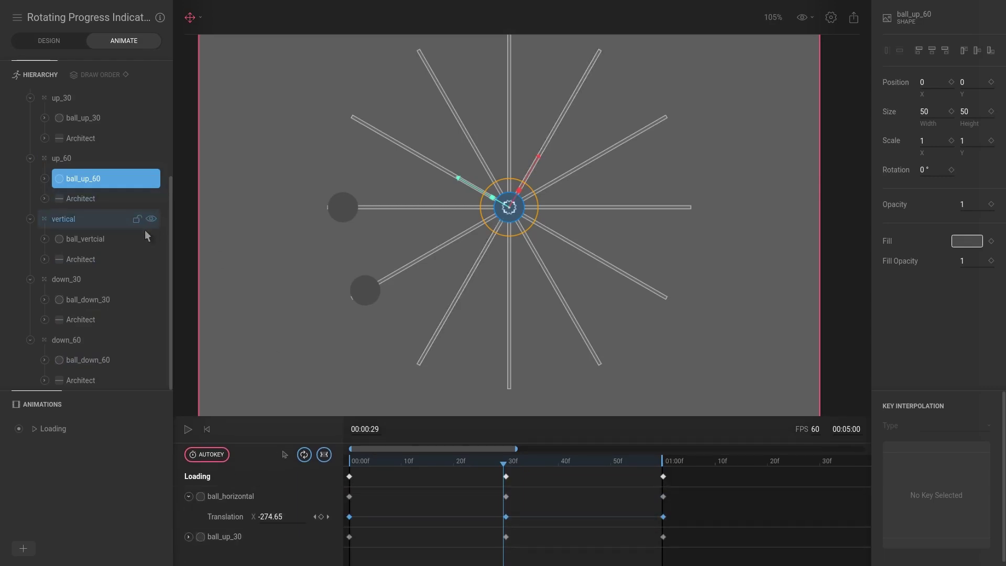
Filter the timeline to ball_horizontal's rows and marquee-select its three Translation keyframes.
scroll(79, 146, up, 1)
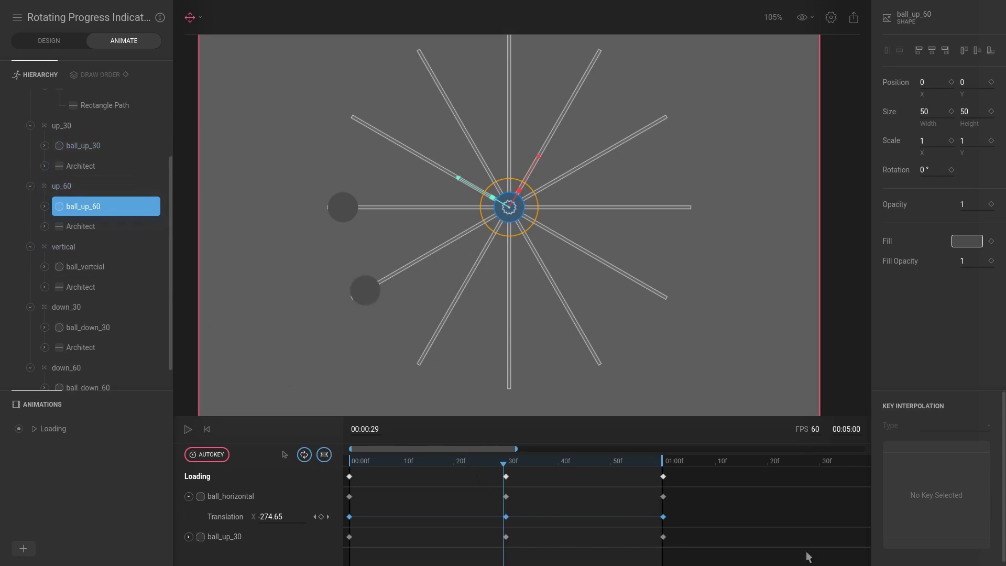
click(232, 495)
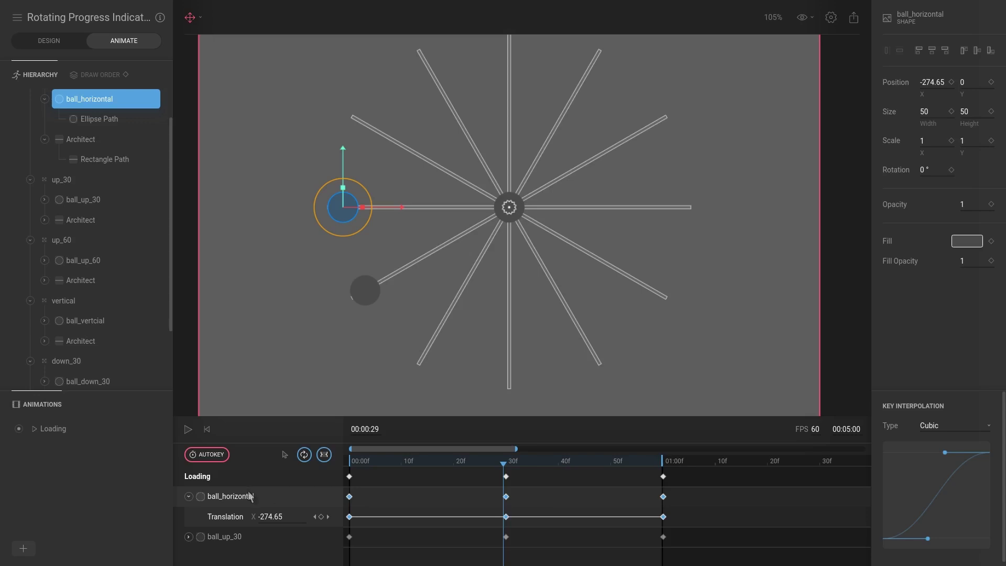
click(283, 456)
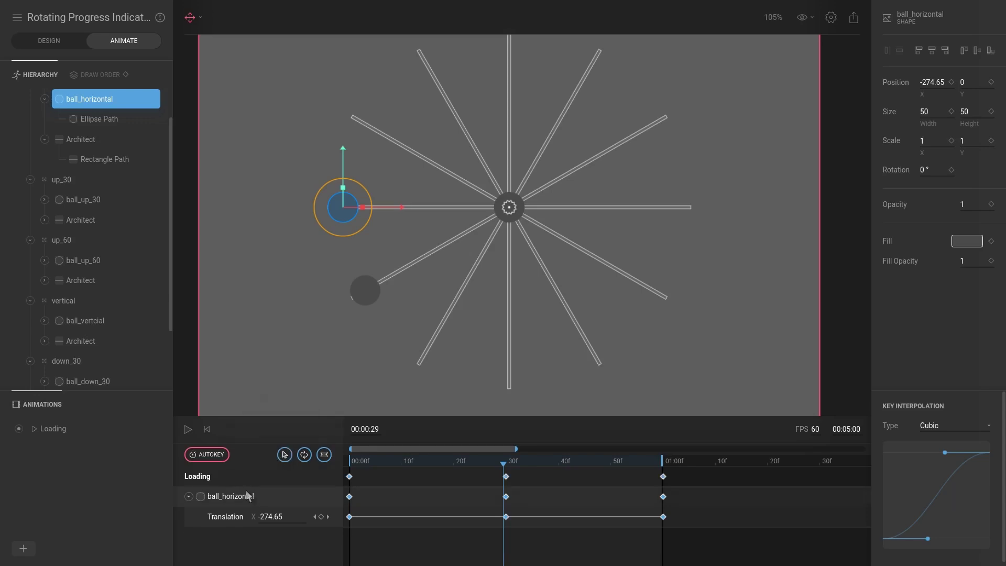
click(282, 457)
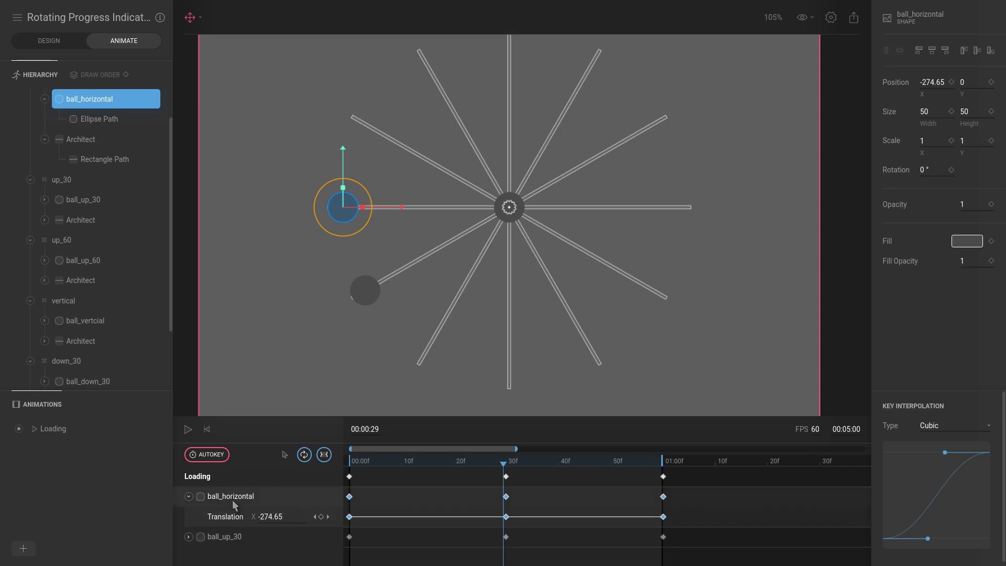
click(285, 453)
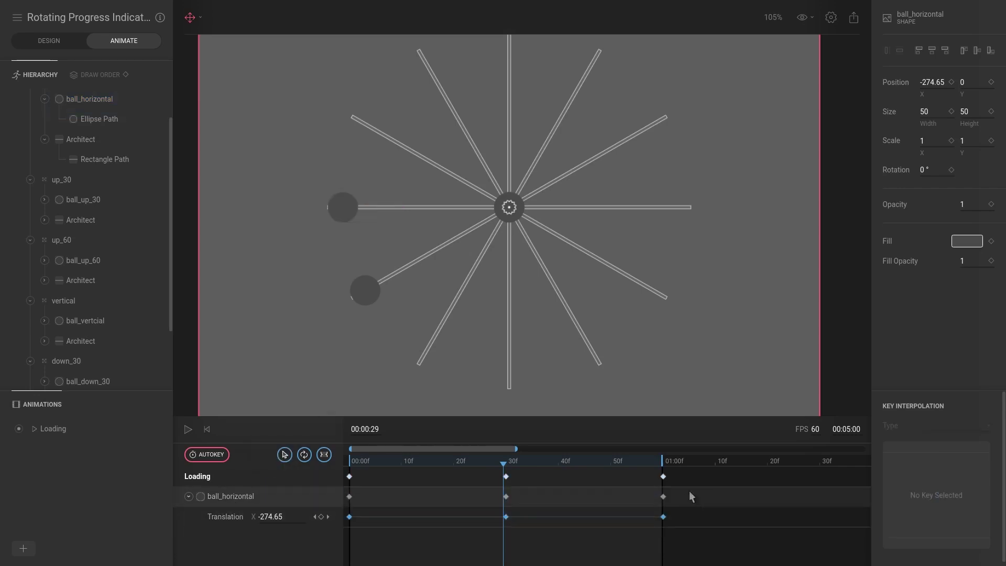
drag(690, 491, 349, 519)
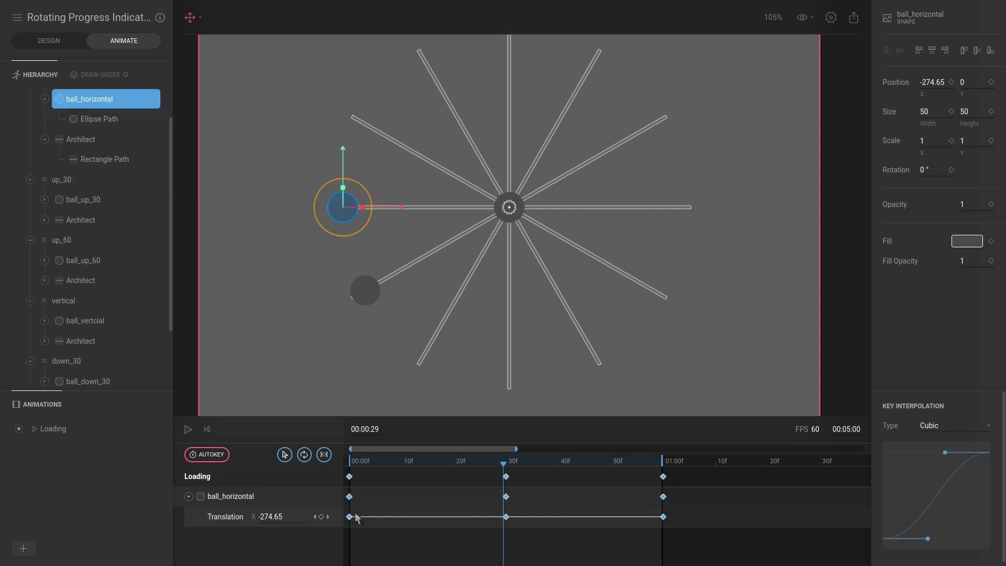
scroll(67, 244, up, 2)
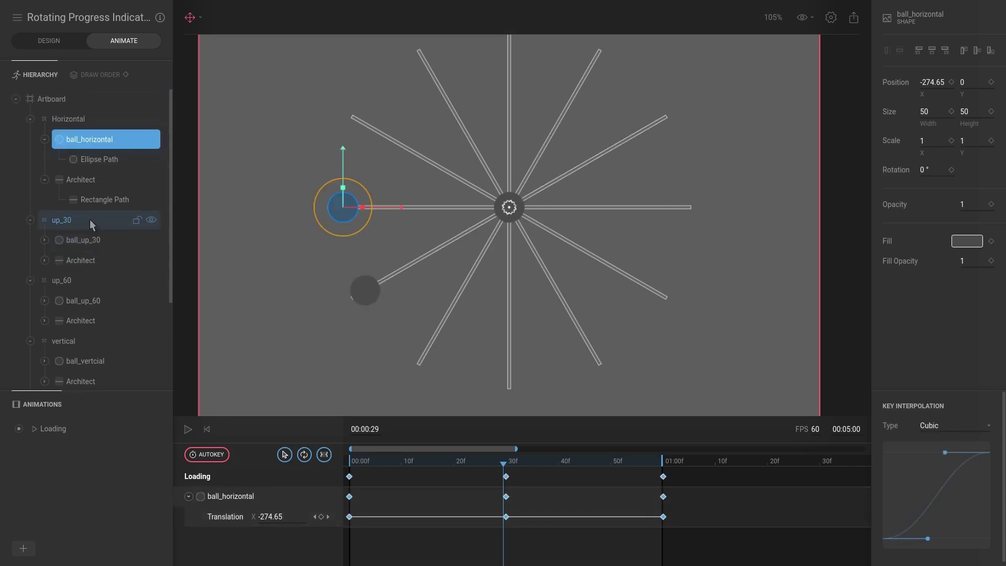
Select ball_up_60, ball_vertcial, ball_down_30 and ball_down_60 in turn, rewinding the playhead to 00:00.
click(84, 300)
drag(483, 451, 339, 459)
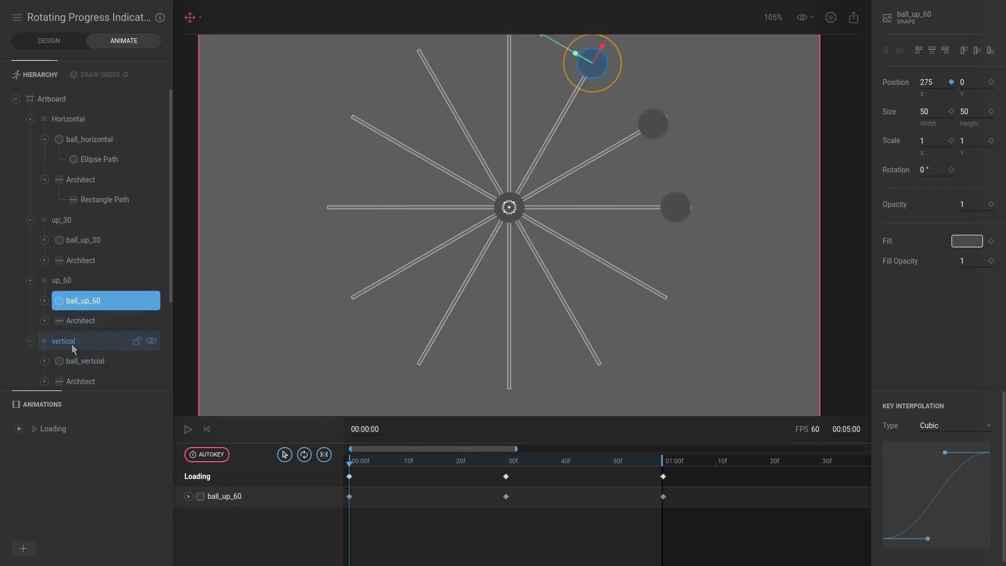
click(84, 361)
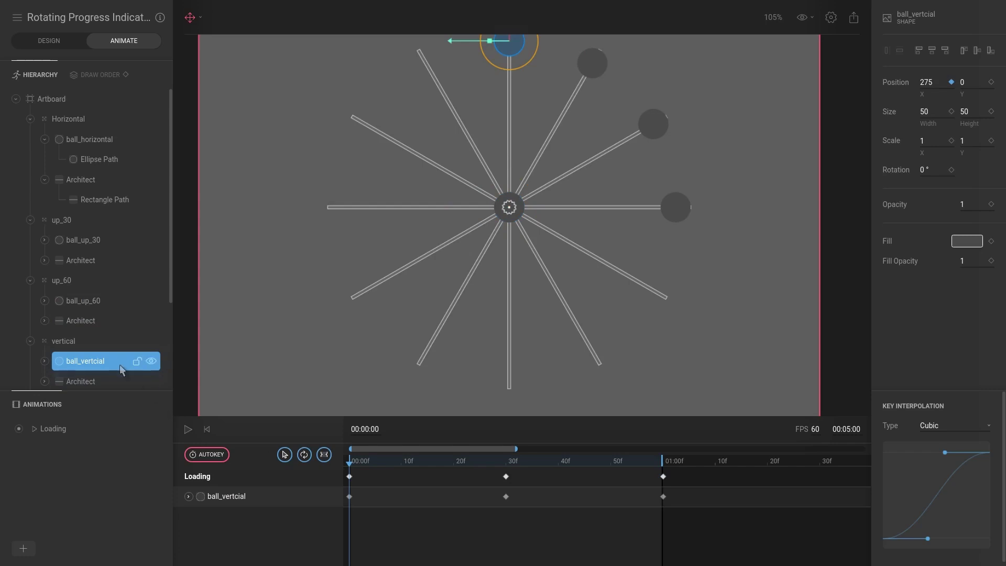
scroll(105, 361, down, 3)
click(92, 343)
scroll(92, 348, down, 1)
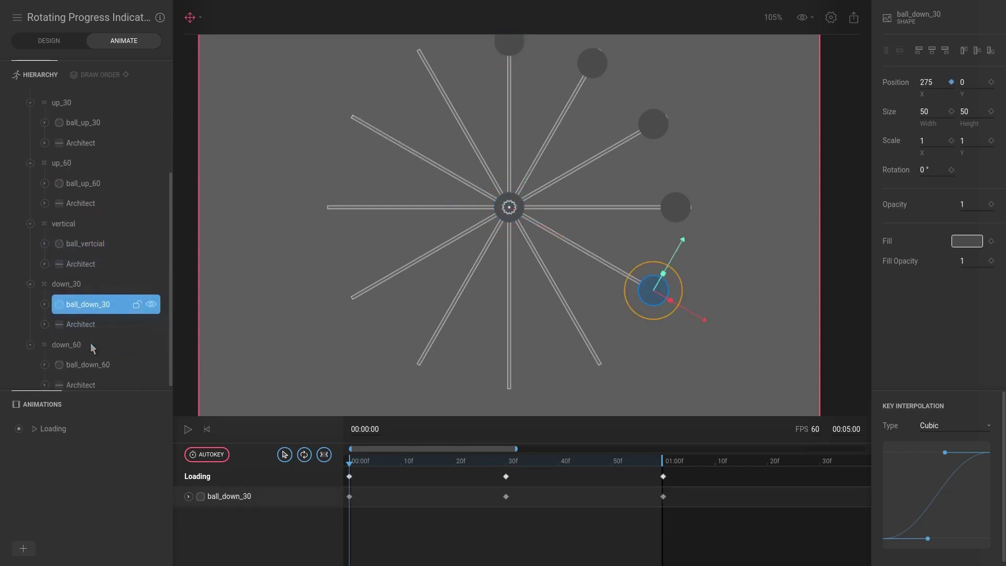
click(90, 360)
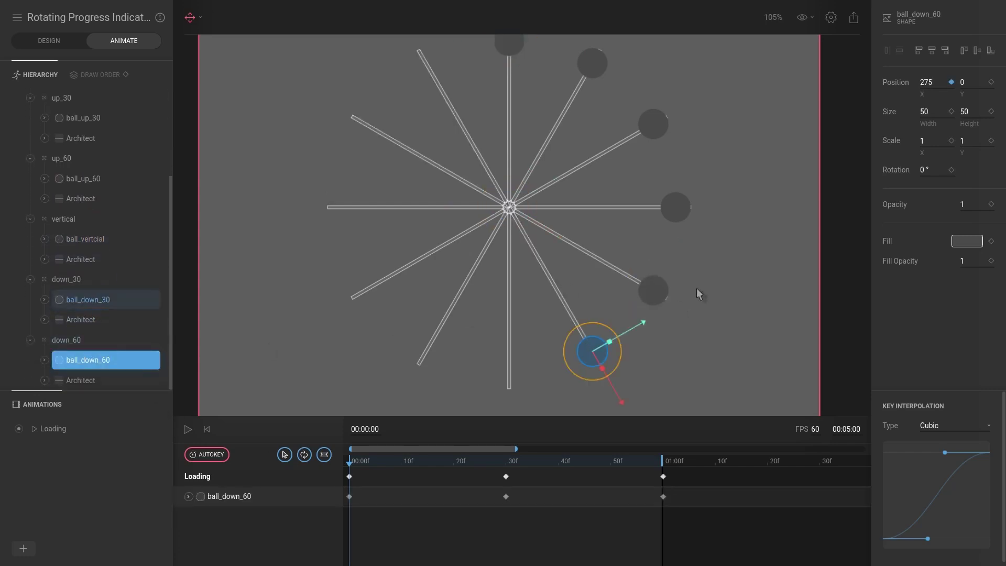
Play the Loading animation, pause it, and drag the playhead back to 00:00.
key(space)
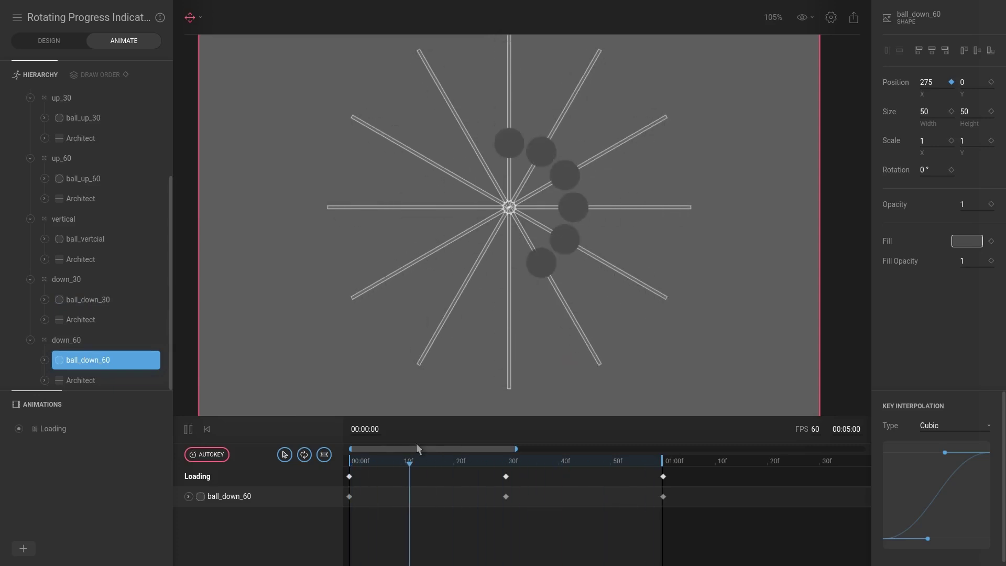
scroll(504, 286, down, 3)
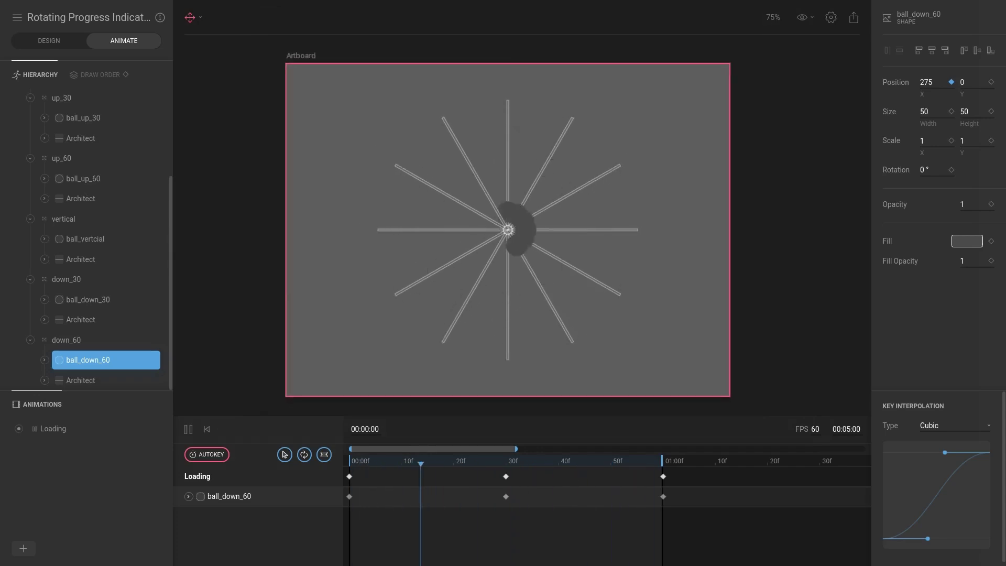
key(space)
click(409, 461)
drag(408, 461, 350, 461)
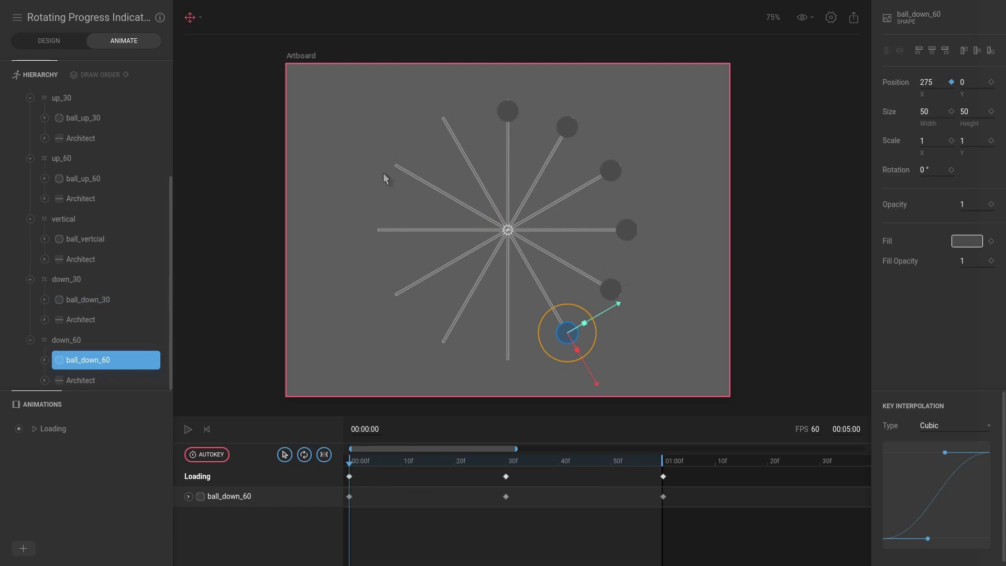
In Design mode, set the down_30 group's rotation to 210°.
click(44, 49)
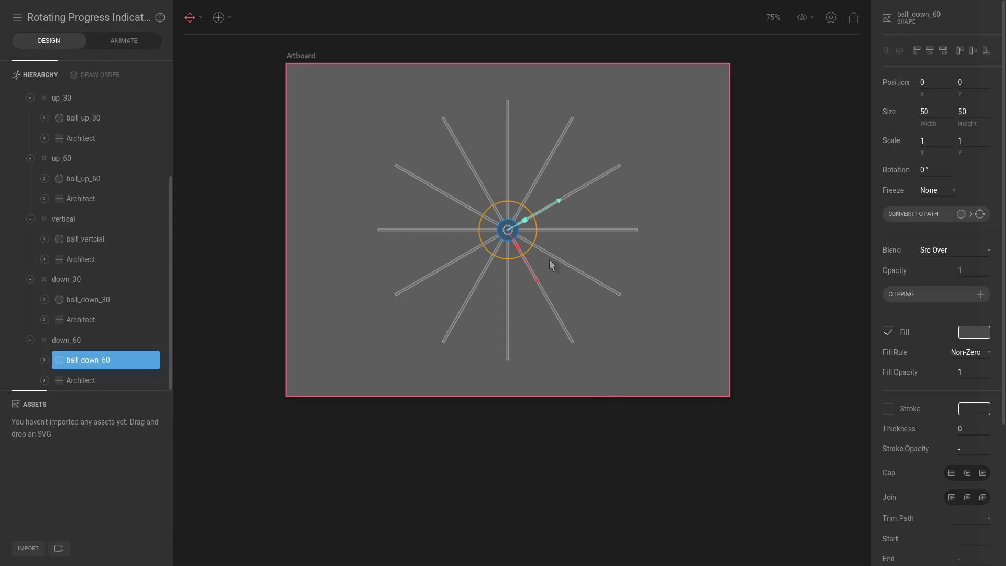
click(551, 256)
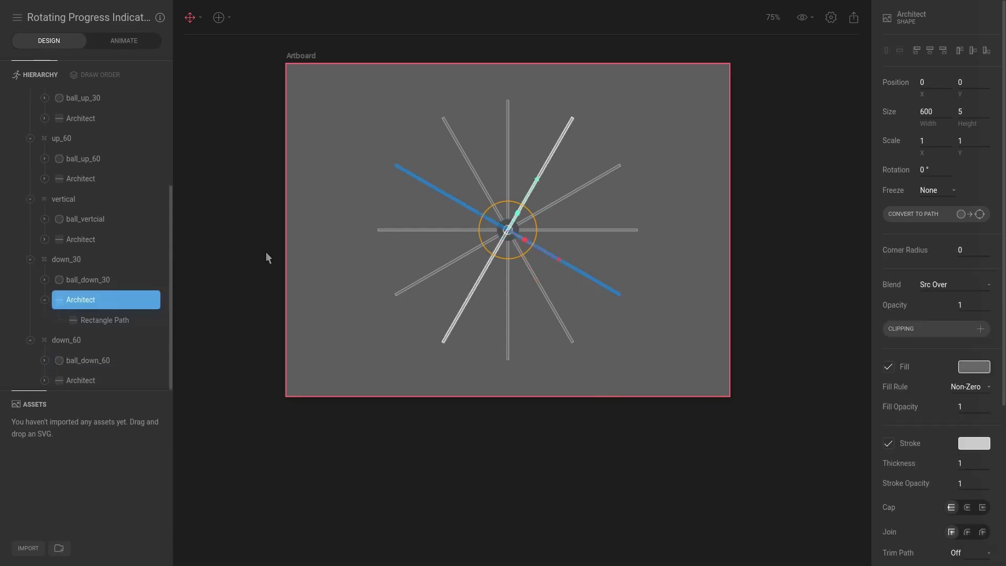
click(94, 266)
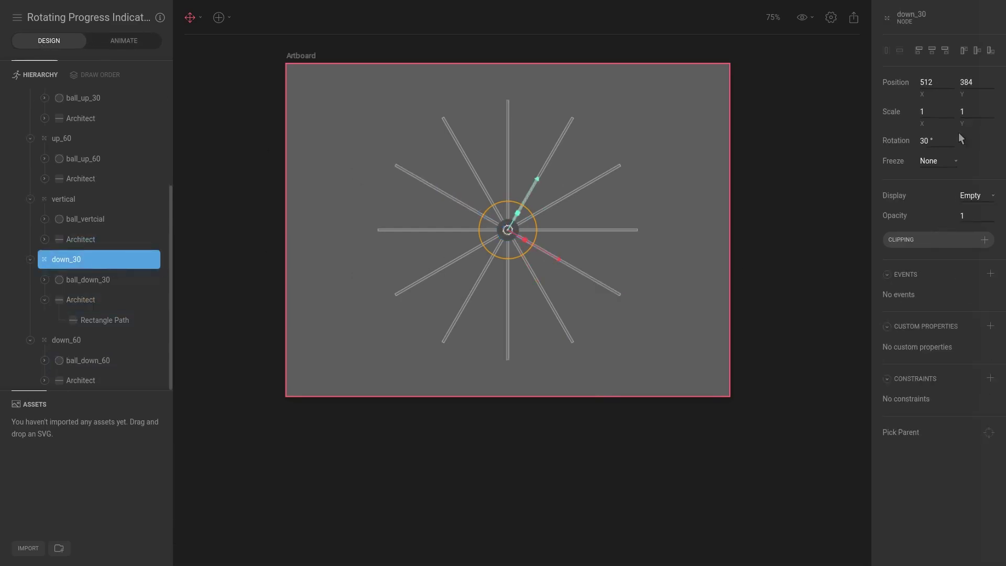
click(943, 142)
text(210)
key(Return)
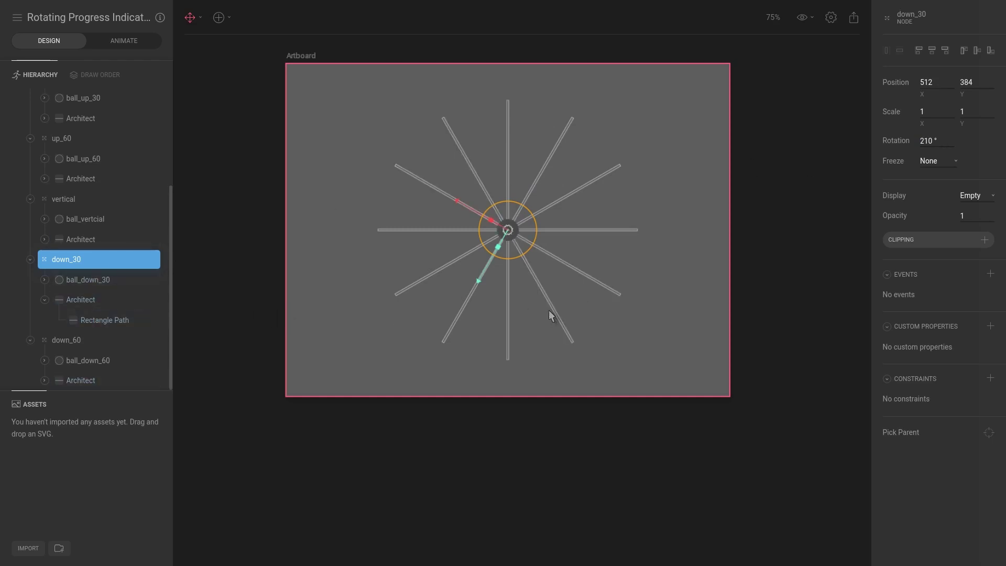
Set the down_60 group's rotation to 240°.
click(79, 340)
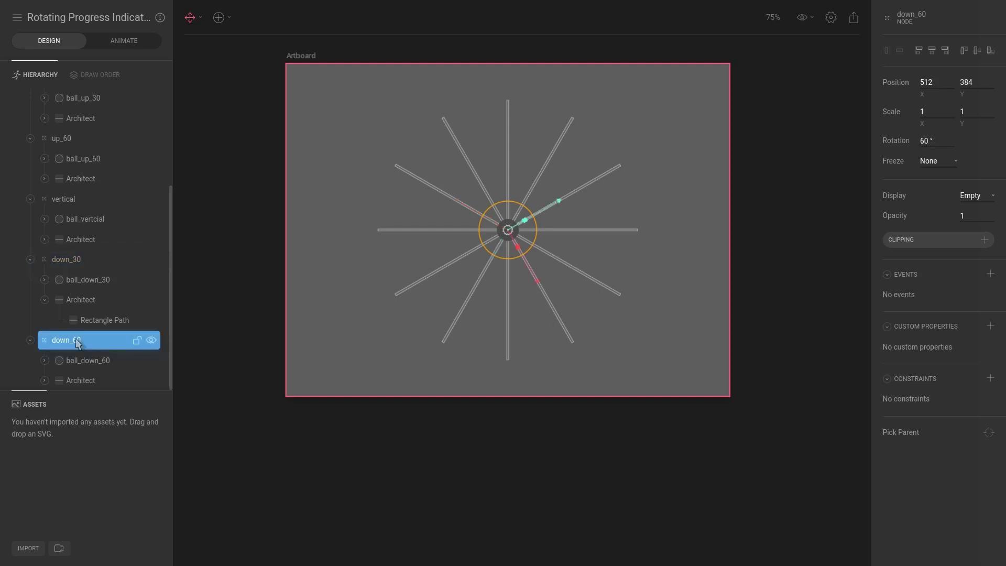
click(937, 141)
text(240)
key(Return)
Play and stop the Loading animation, rewind it to 00:00, and clear the selection.
click(120, 39)
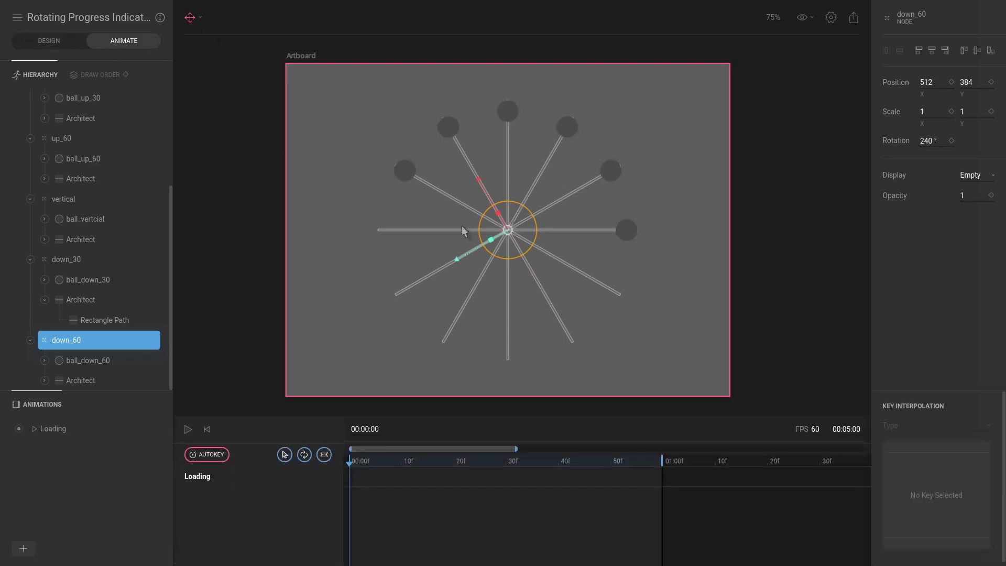
key(space)
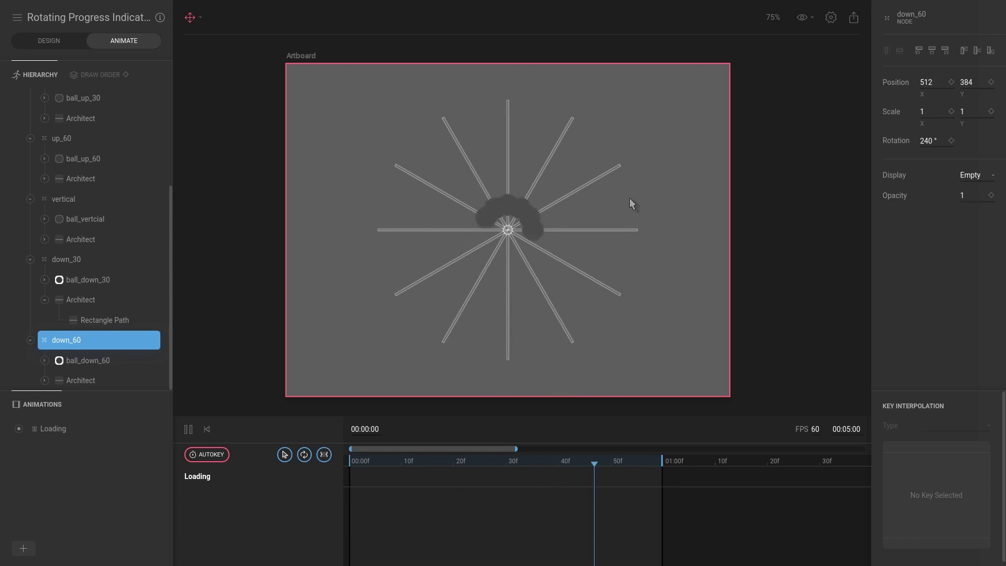
key(space)
drag(470, 463, 344, 460)
click(47, 41)
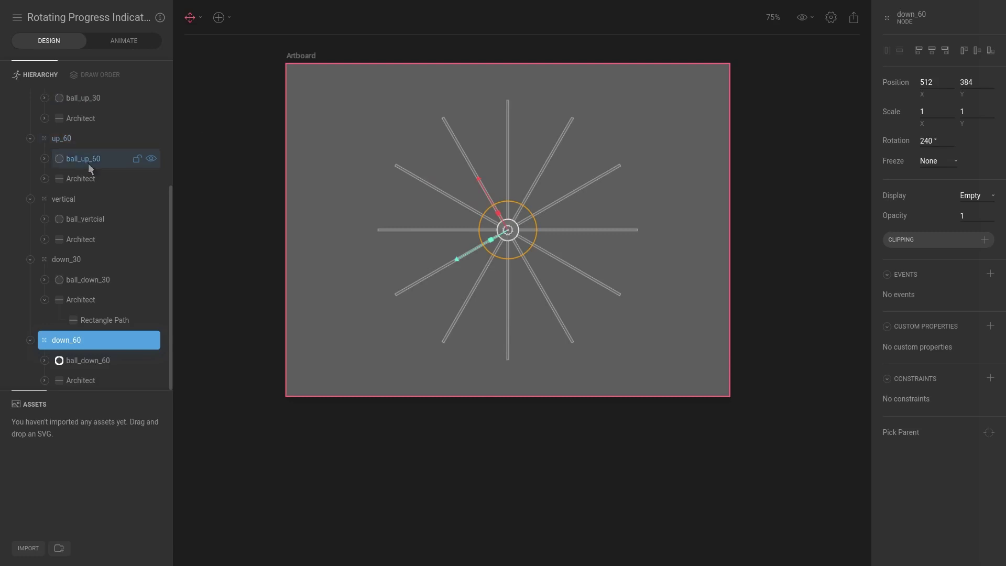
scroll(88, 162, up, 5)
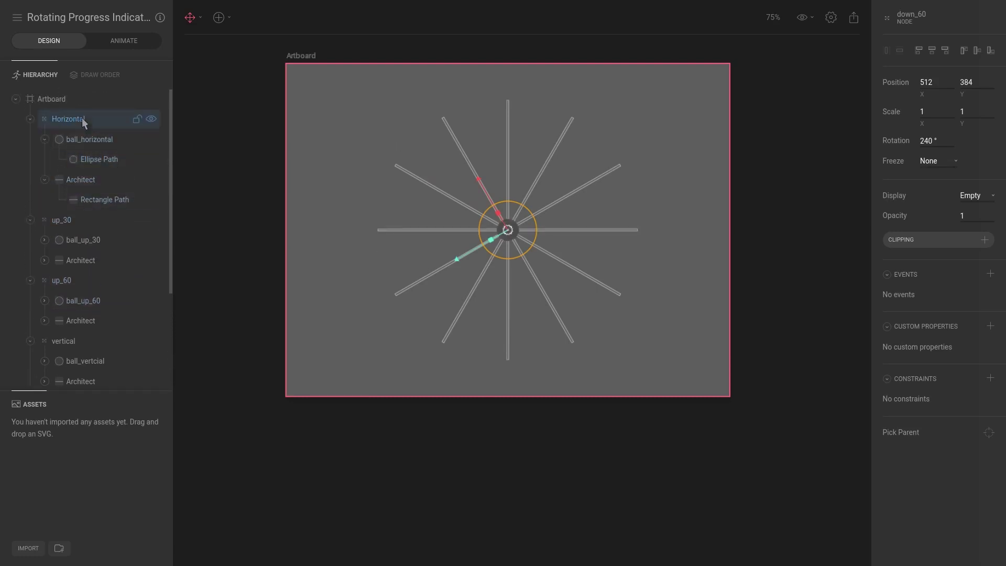
click(124, 41)
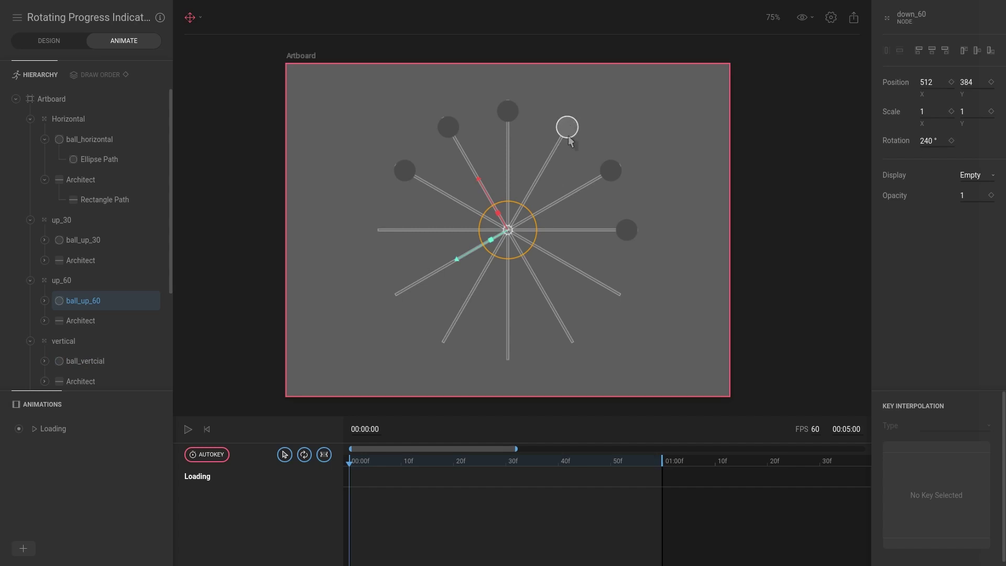
click(652, 146)
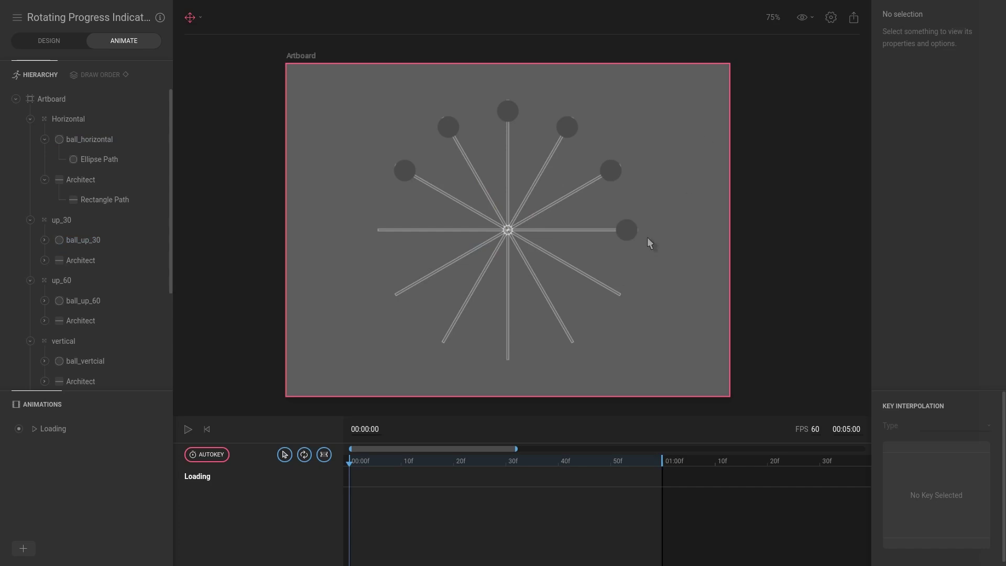